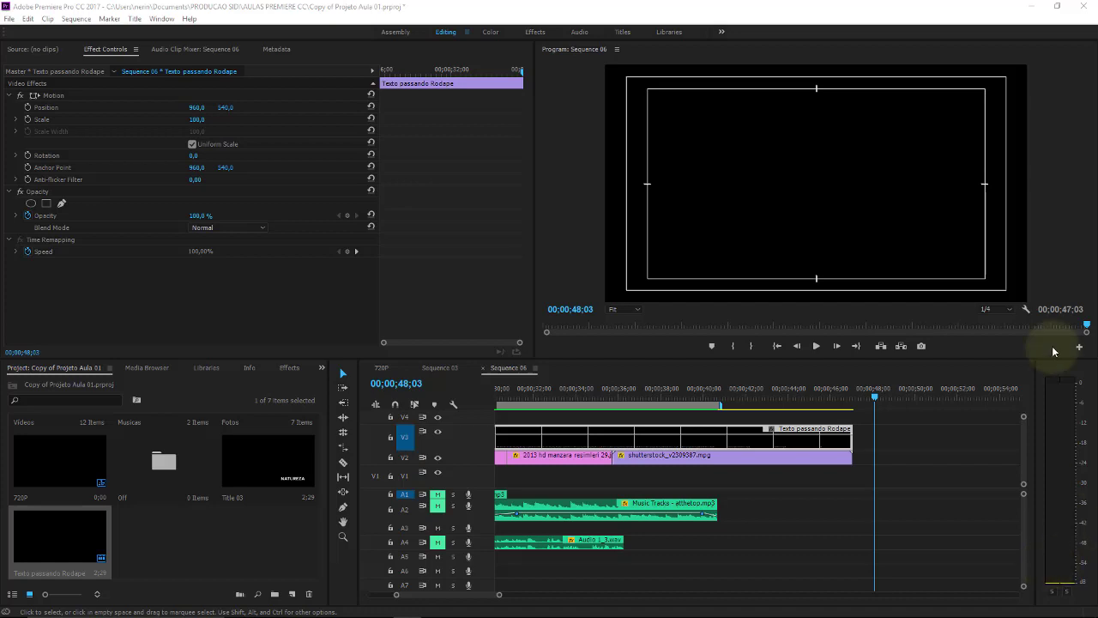
# - Scrub through the sequence ending and park the playhead at 00:00:47:15 after the last clip
pyautogui.click(877, 399)
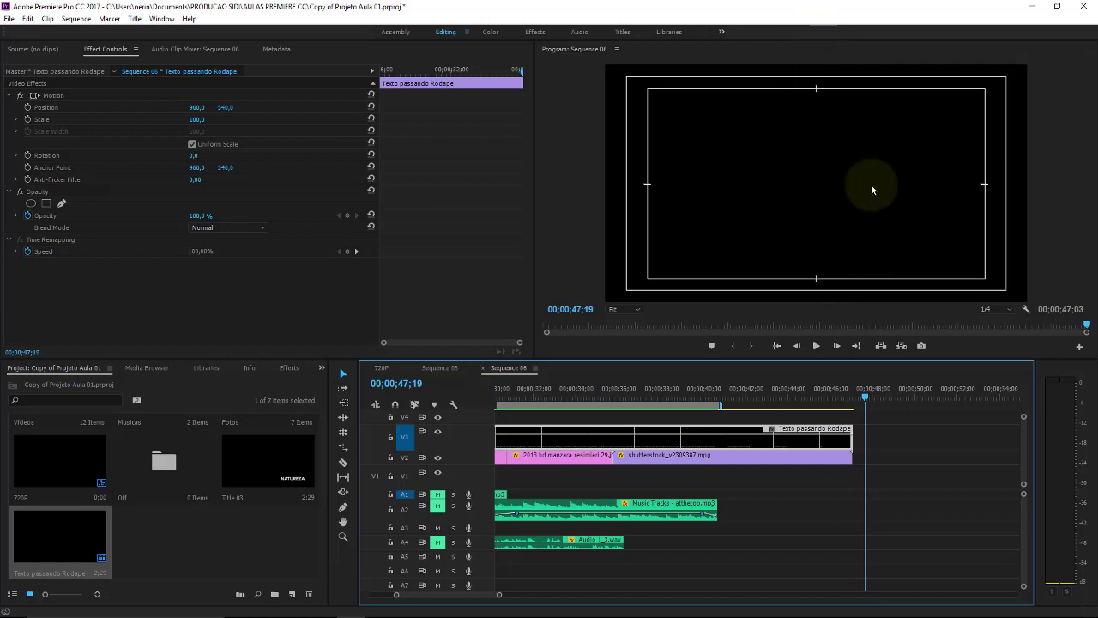
pyautogui.moveTo(865, 399)
pyautogui.mouseDown()
pyautogui.moveTo(723, 403)
pyautogui.moveTo(742, 415)
pyautogui.mouseUp()
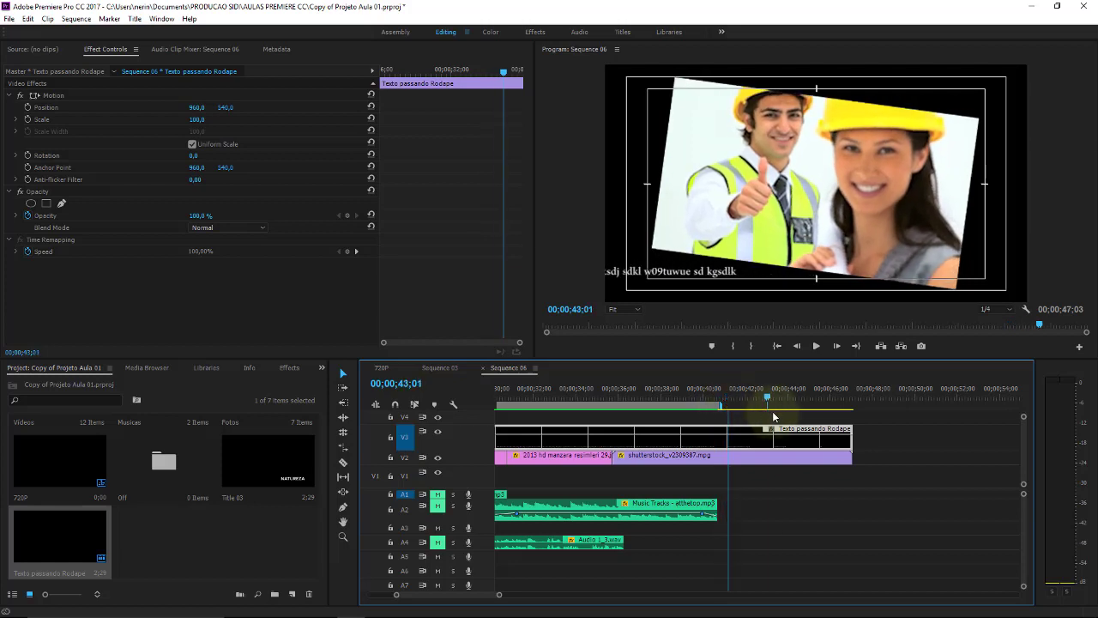
pyautogui.moveTo(742, 414); pyautogui.dragTo(862, 404)
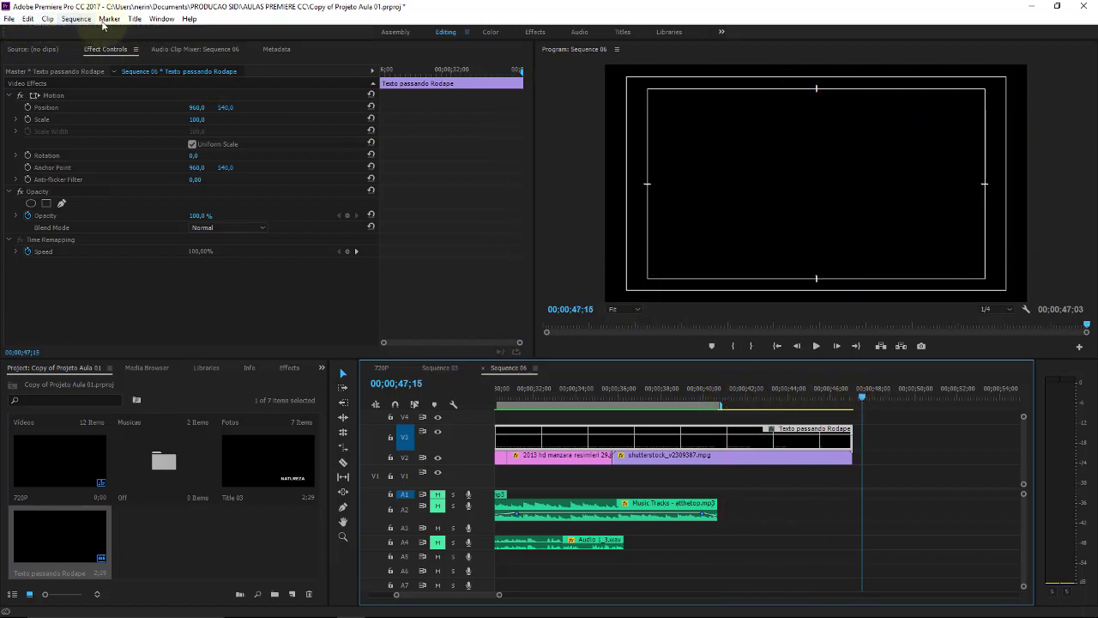
# - Add a Default Roll title called 'Texto Creditos Final' and open it in the Titler
pyautogui.click(109, 18)
pyautogui.moveTo(136, 19)
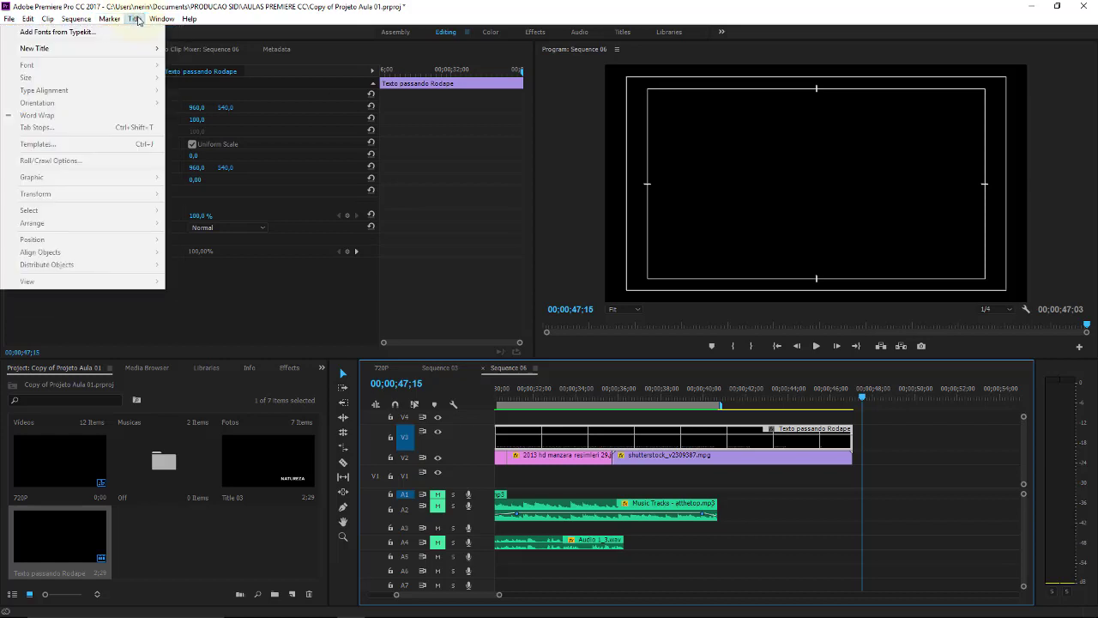
pyautogui.moveTo(126, 50)
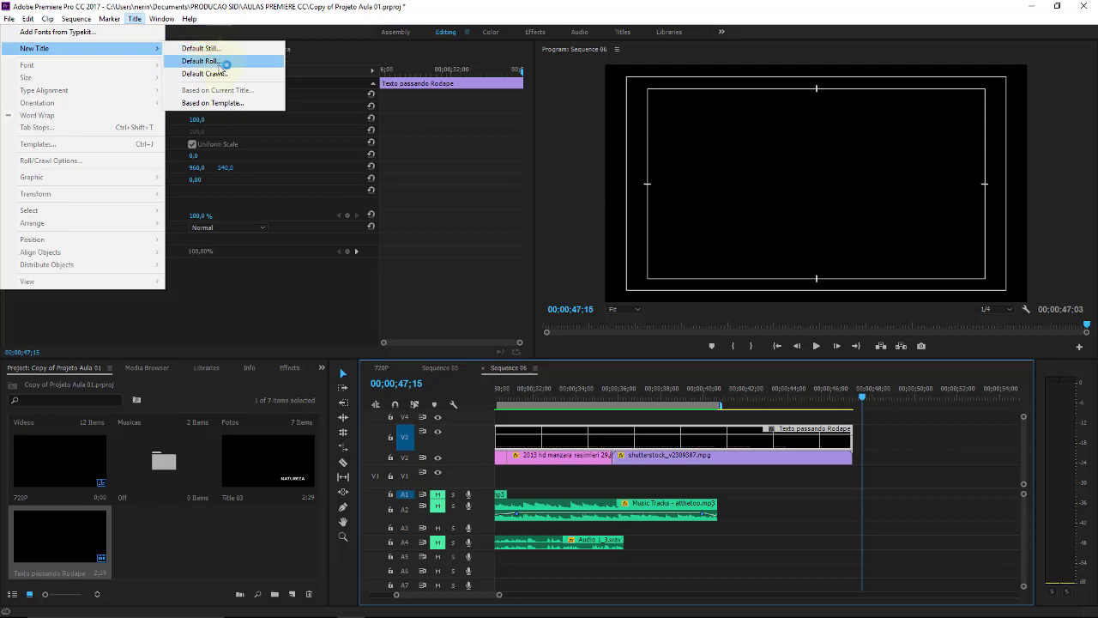
pyautogui.click(220, 75)
pyautogui.click(222, 62)
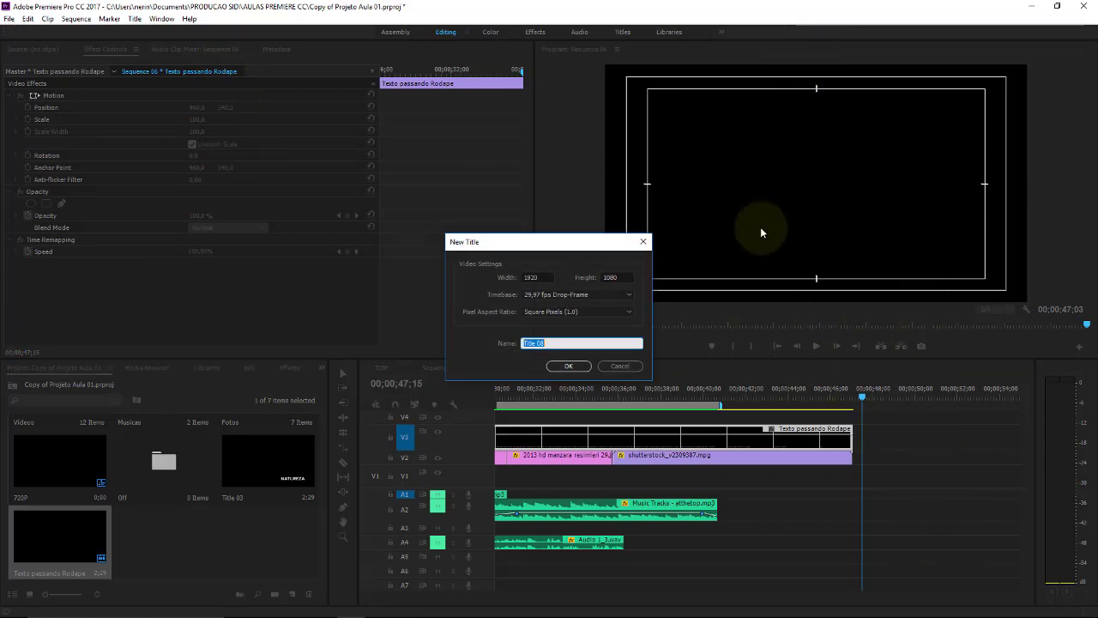
pyautogui.moveTo(603, 247); pyautogui.dragTo(586, 244)
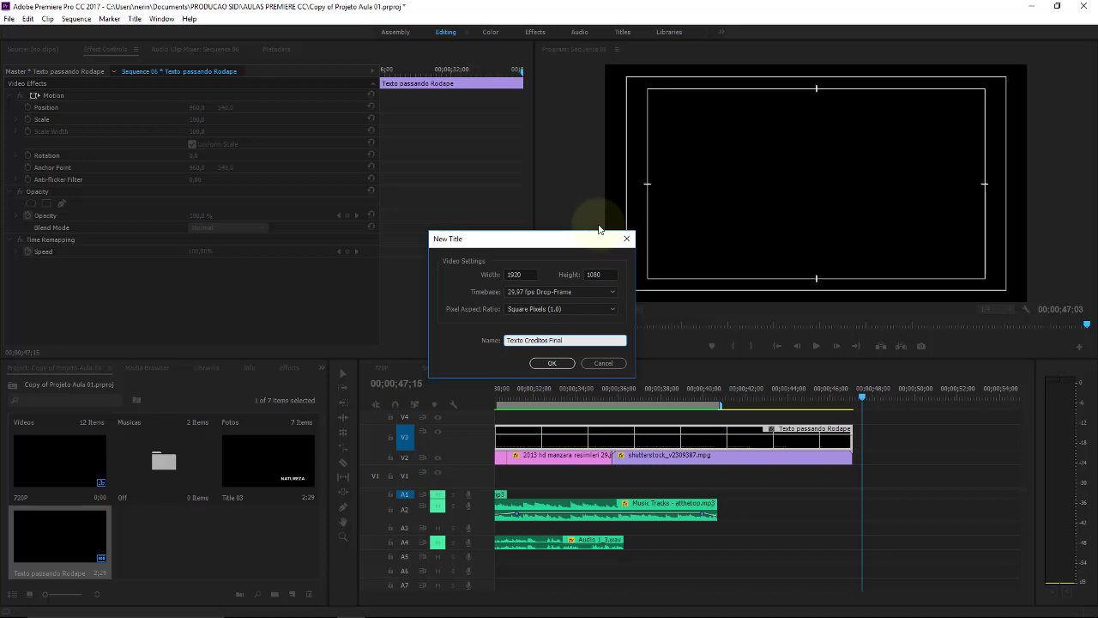
pyautogui.click(549, 363)
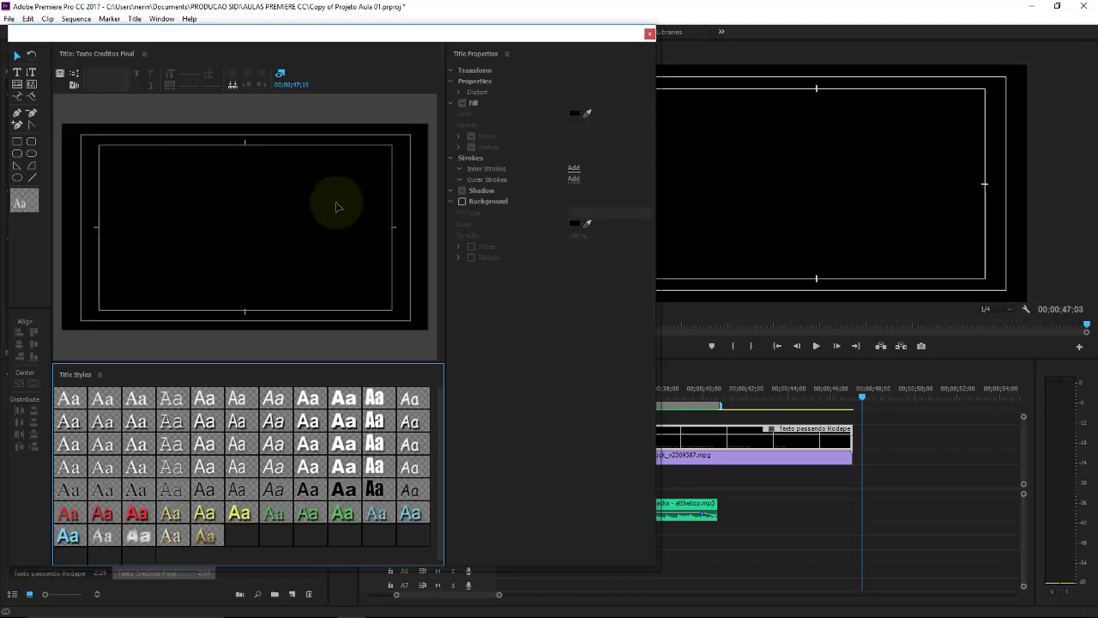
# - Draw a Type-tool text box and stretch it to about 1518×2050, past the frame bottom
pyautogui.click(17, 74)
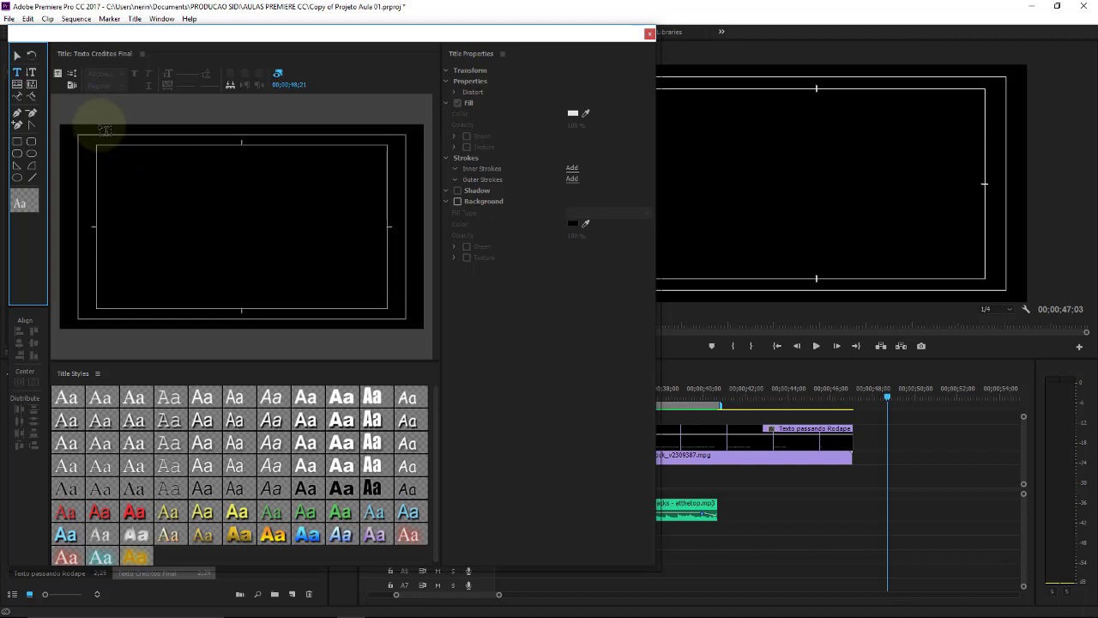
pyautogui.click(104, 130)
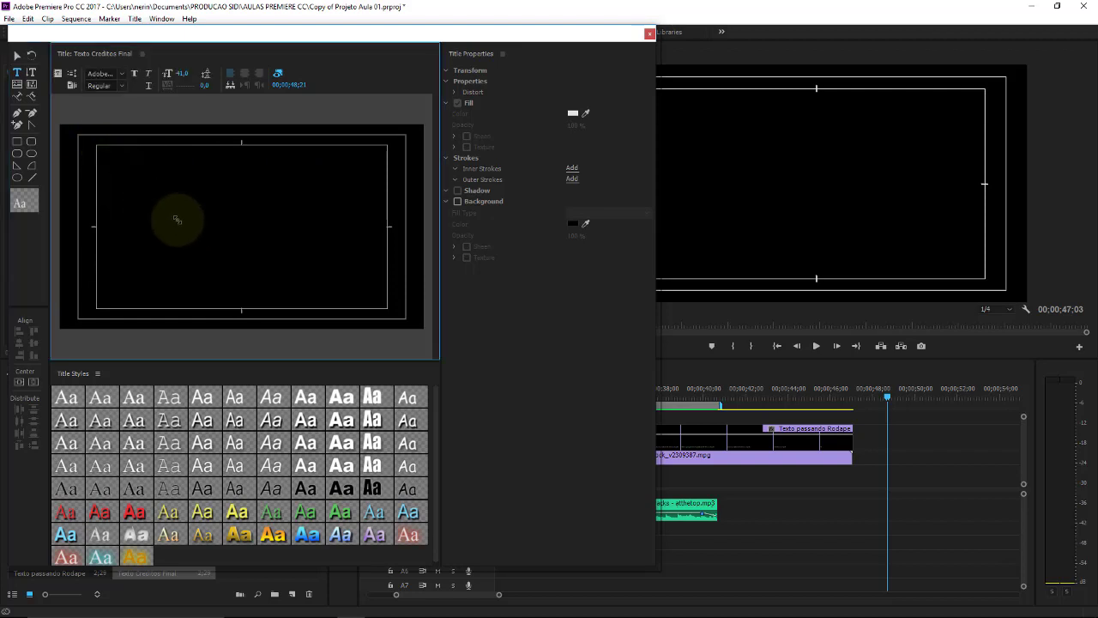
pyautogui.moveTo(177, 220)
pyautogui.mouseDown()
pyautogui.moveTo(411, 318)
pyautogui.moveTo(388, 330)
pyautogui.moveTo(386, 356)
pyautogui.mouseUp()
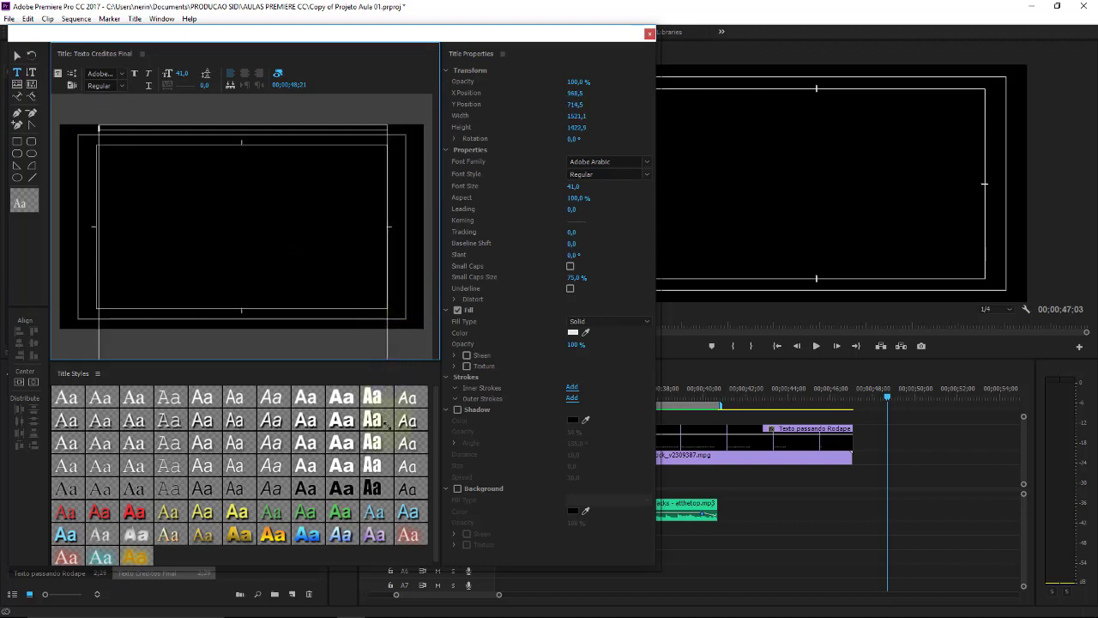
pyautogui.moveTo(387, 465); pyautogui.dragTo(385, 512)
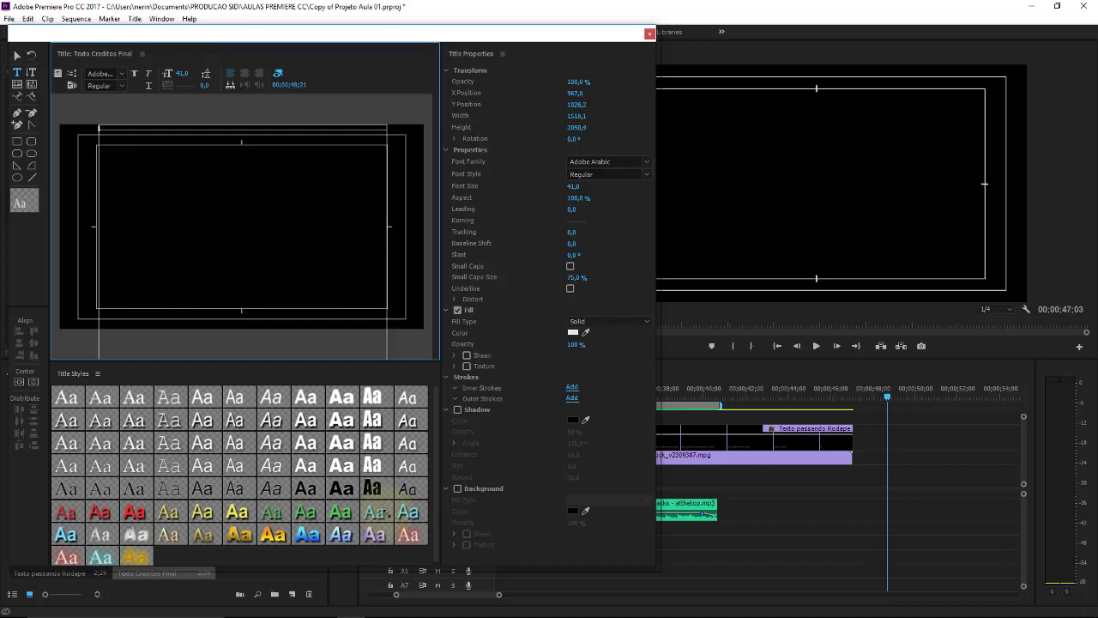
pyautogui.click(292, 307)
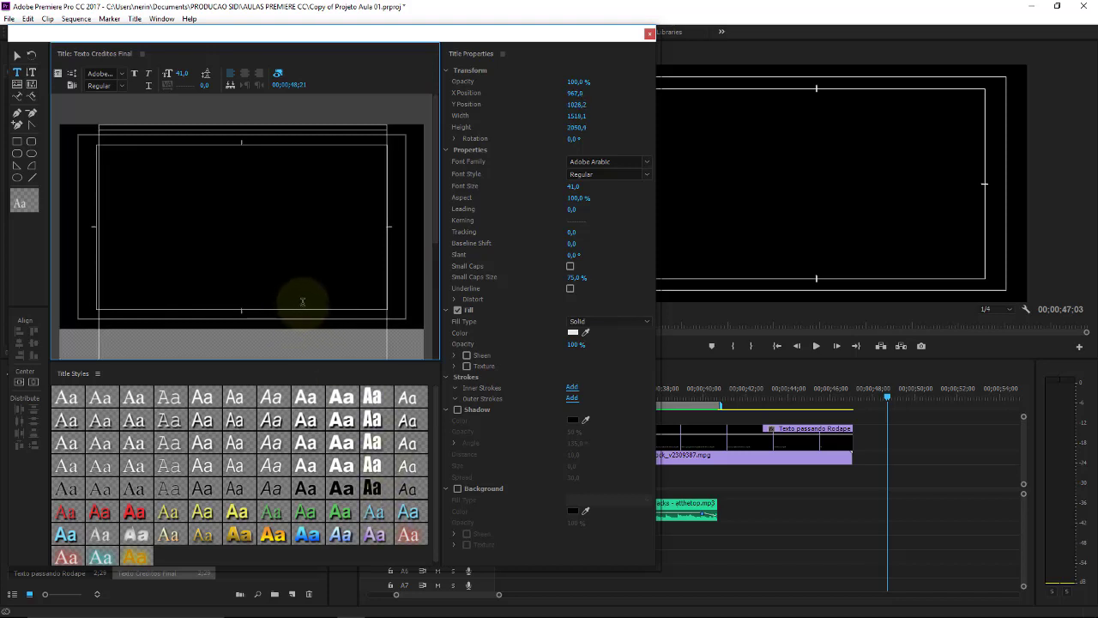
# - Center-align the credits text and select its text box for resizing
pyautogui.click(304, 305)
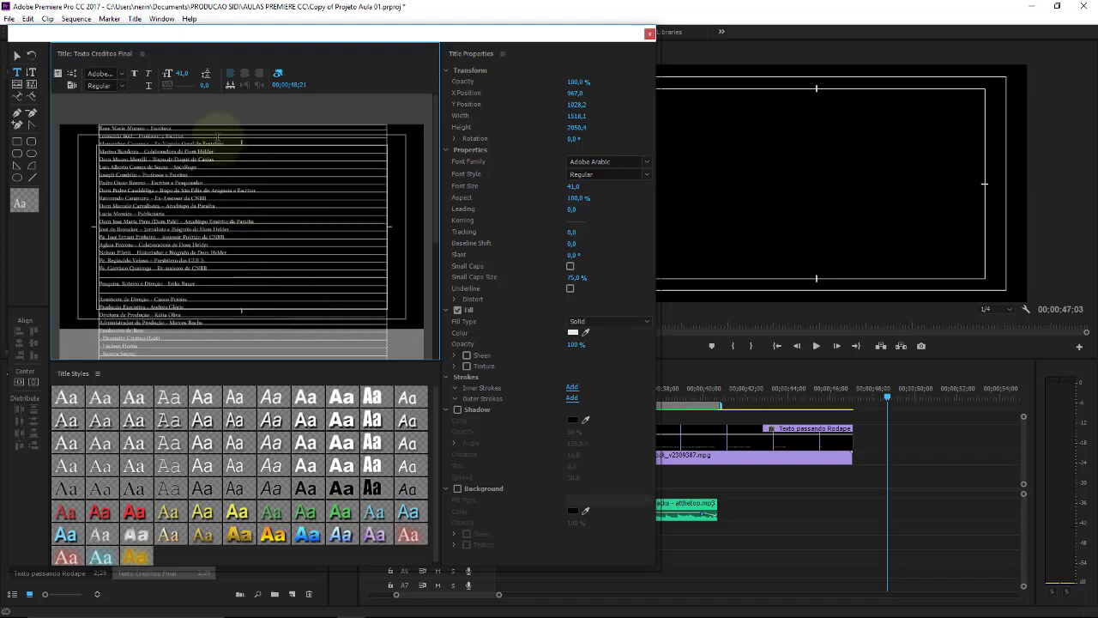
pyautogui.click(244, 76)
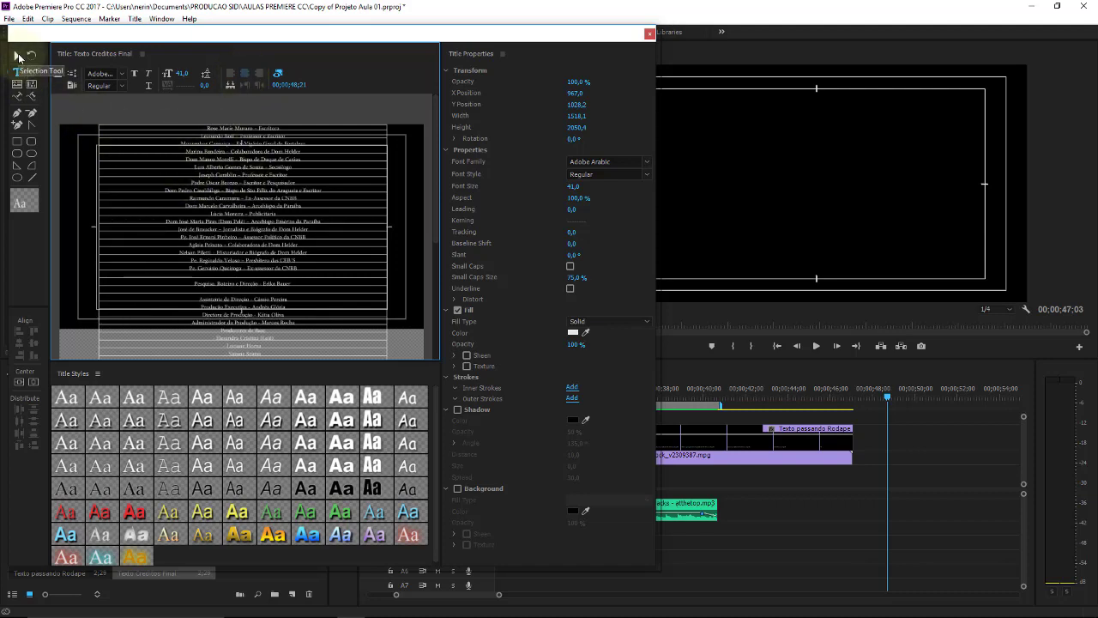
pyautogui.click(15, 57)
pyautogui.click(311, 171)
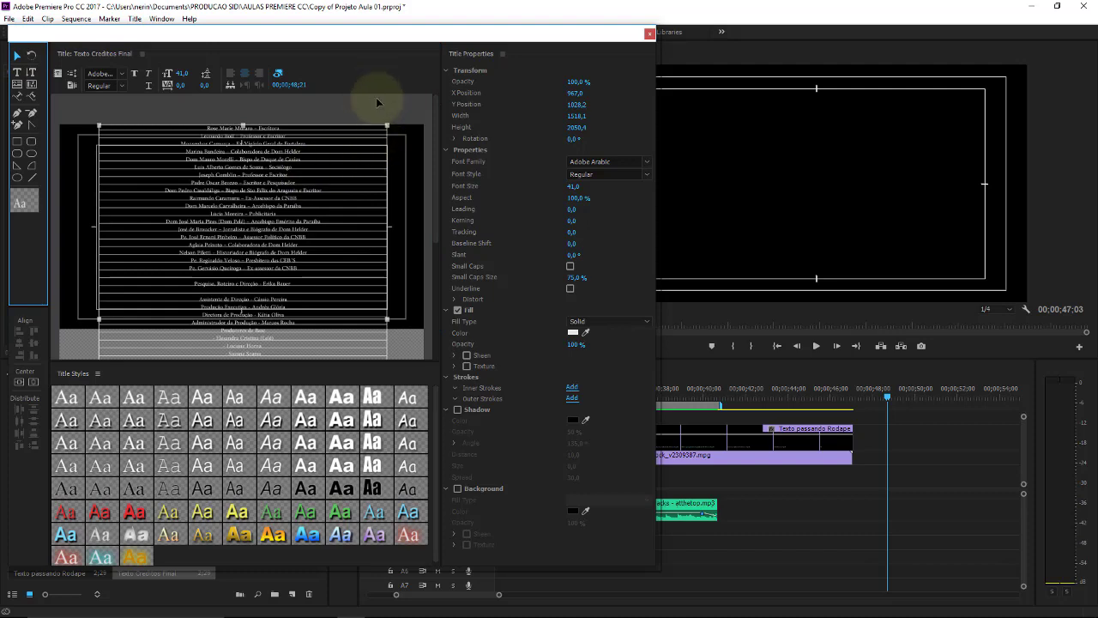
# - Repeatedly extend the credits box downward to reveal more of the names
pyautogui.moveTo(434, 120); pyautogui.dragTo(429, 267)
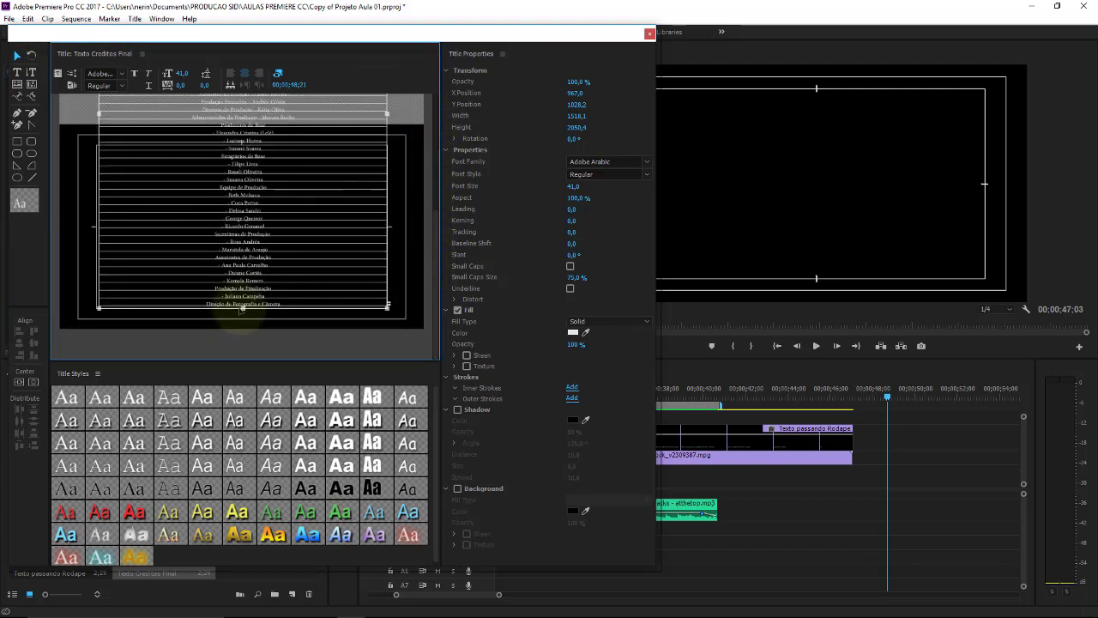
pyautogui.moveTo(243, 306); pyautogui.dragTo(244, 343)
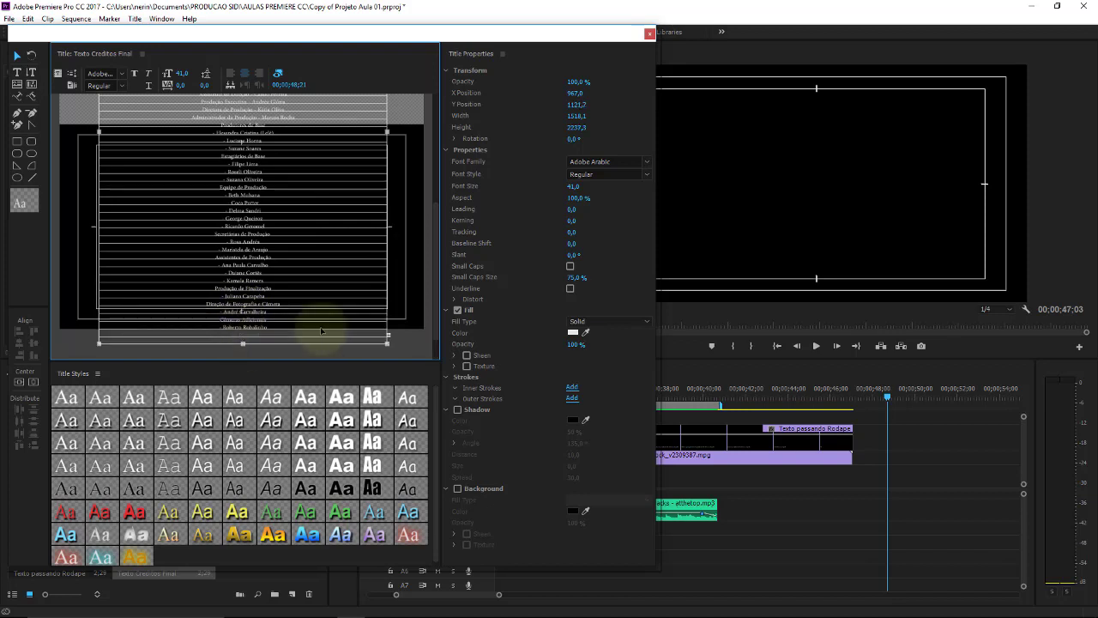
pyautogui.moveTo(434, 220); pyautogui.dragTo(432, 267)
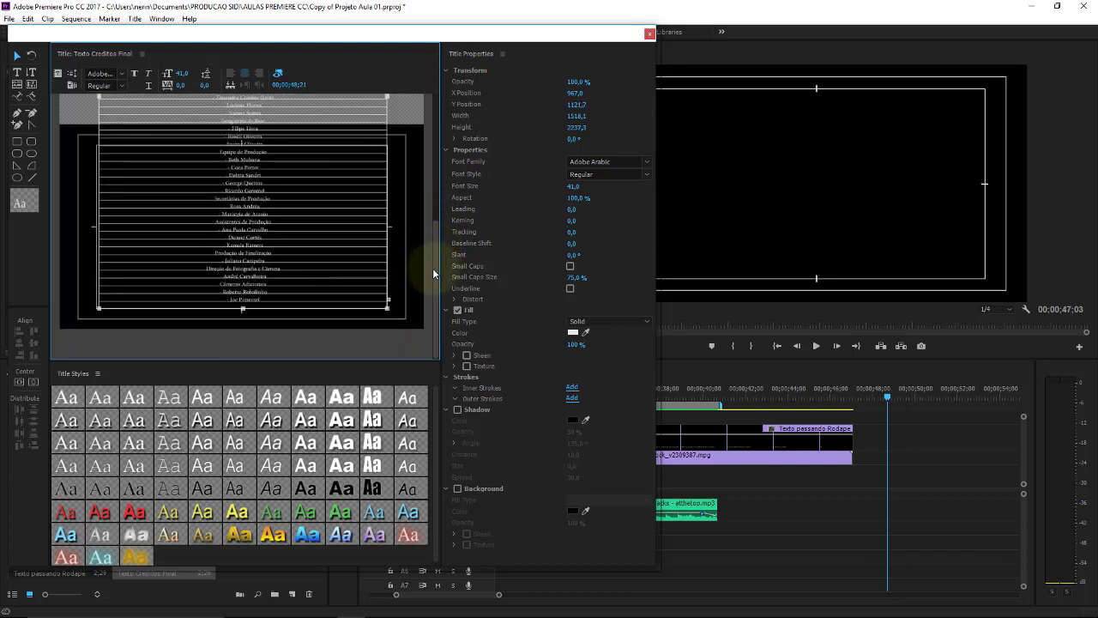
pyautogui.moveTo(243, 307); pyautogui.dragTo(244, 356)
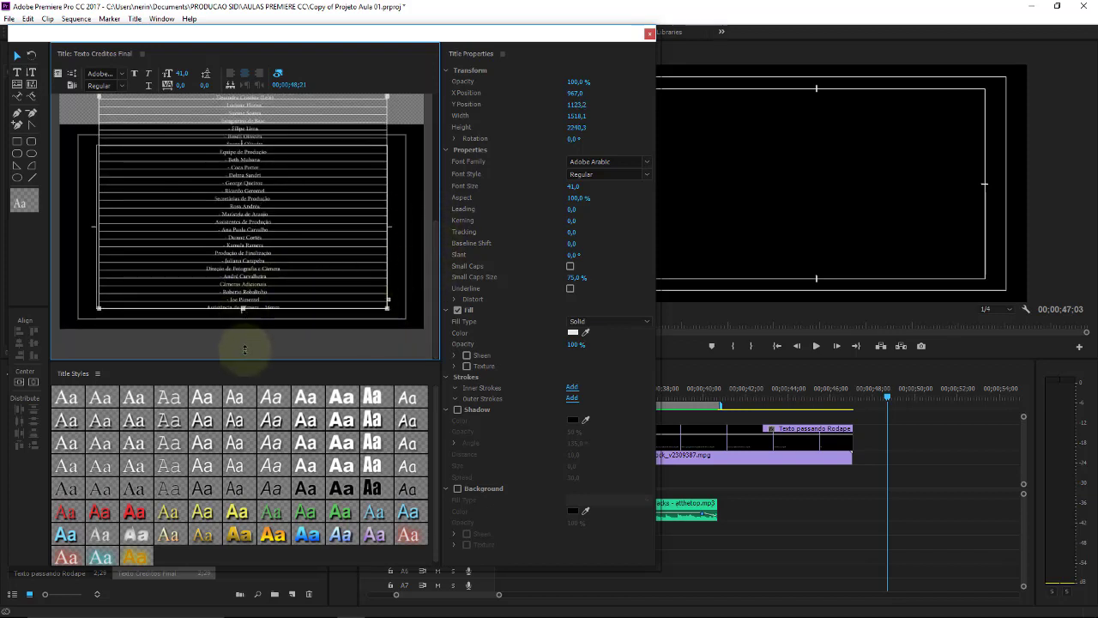
pyautogui.moveTo(437, 263); pyautogui.dragTo(433, 311)
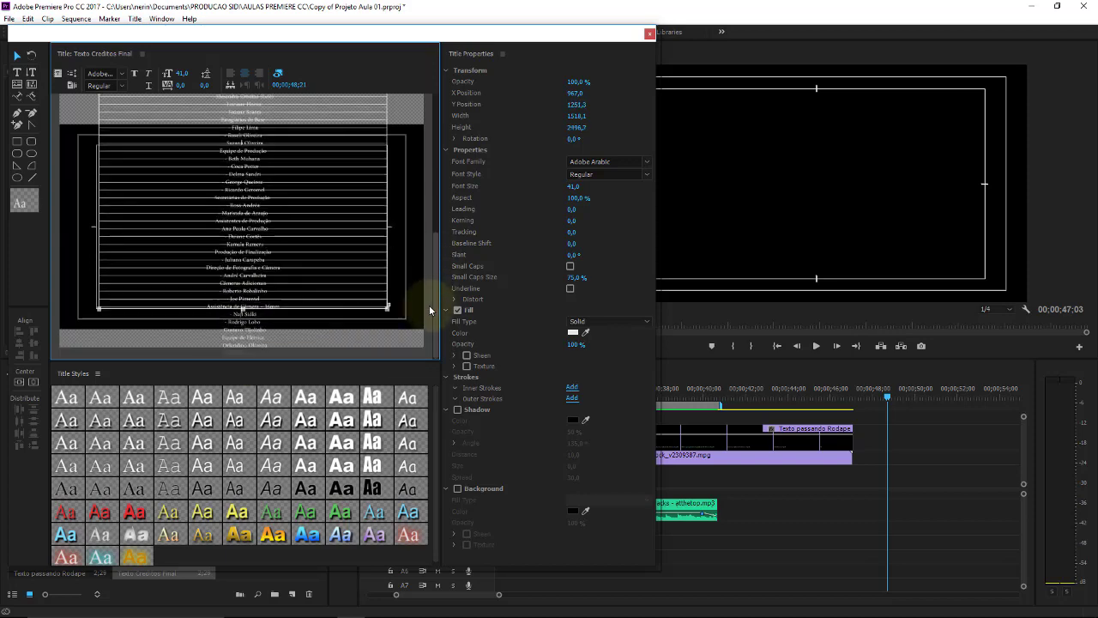
pyautogui.moveTo(243, 307); pyautogui.dragTo(244, 336)
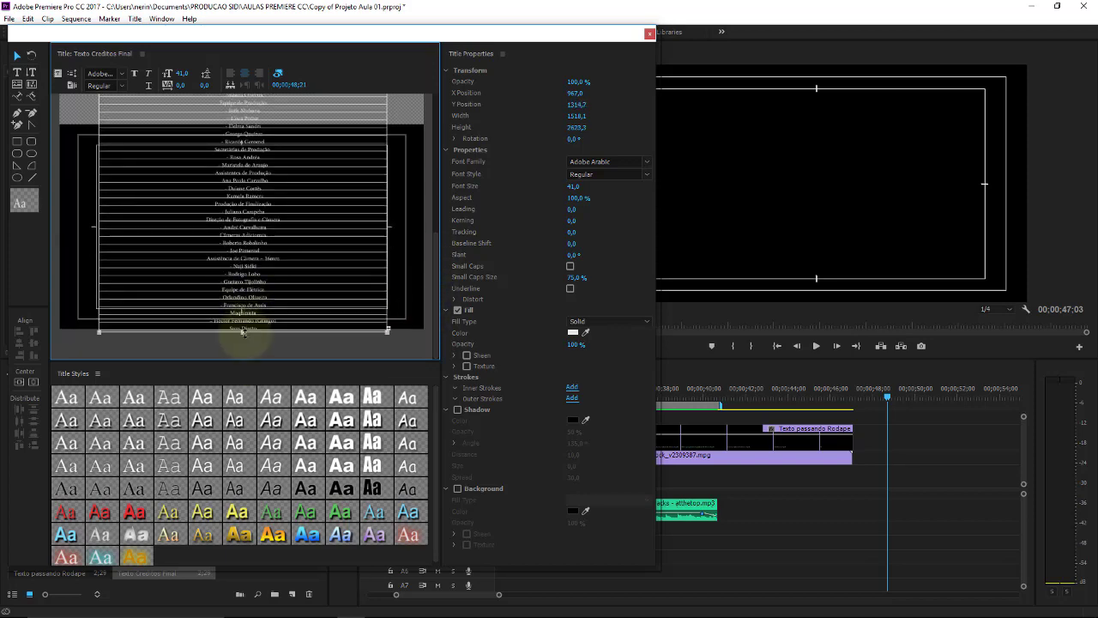
pyautogui.moveTo(438, 245); pyautogui.dragTo(435, 274)
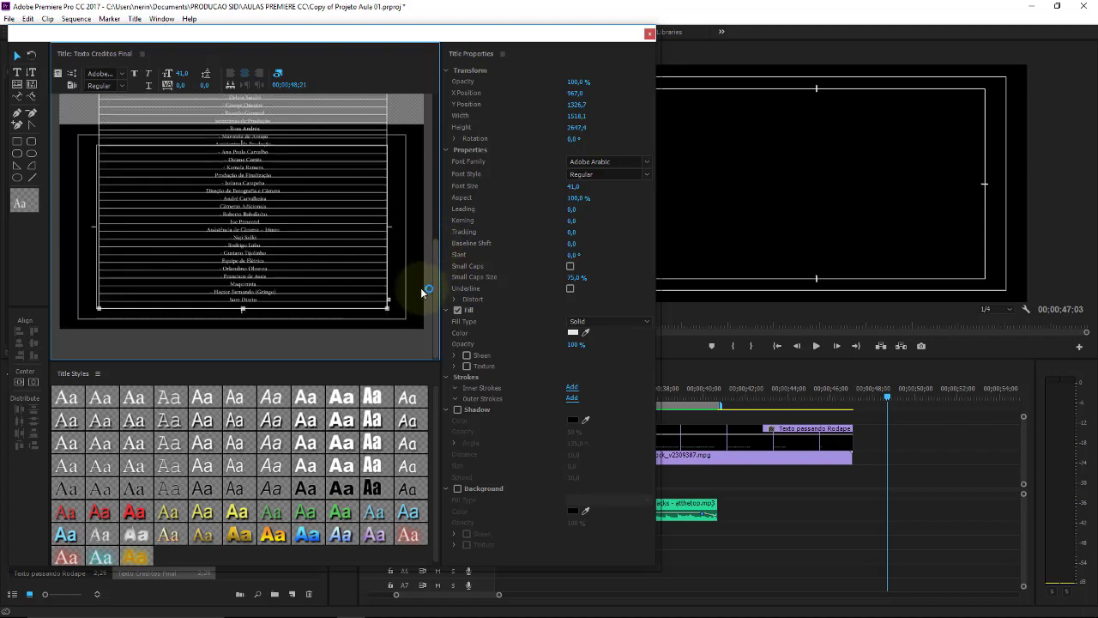
pyautogui.moveTo(243, 309); pyautogui.dragTo(245, 356)
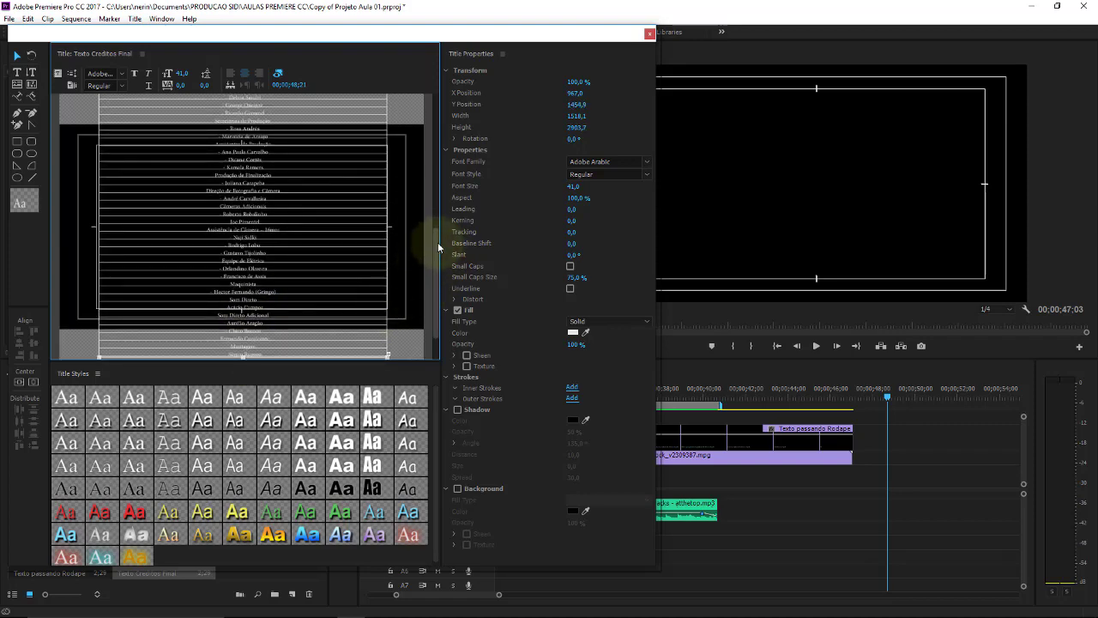
pyautogui.moveTo(438, 242); pyautogui.dragTo(436, 290)
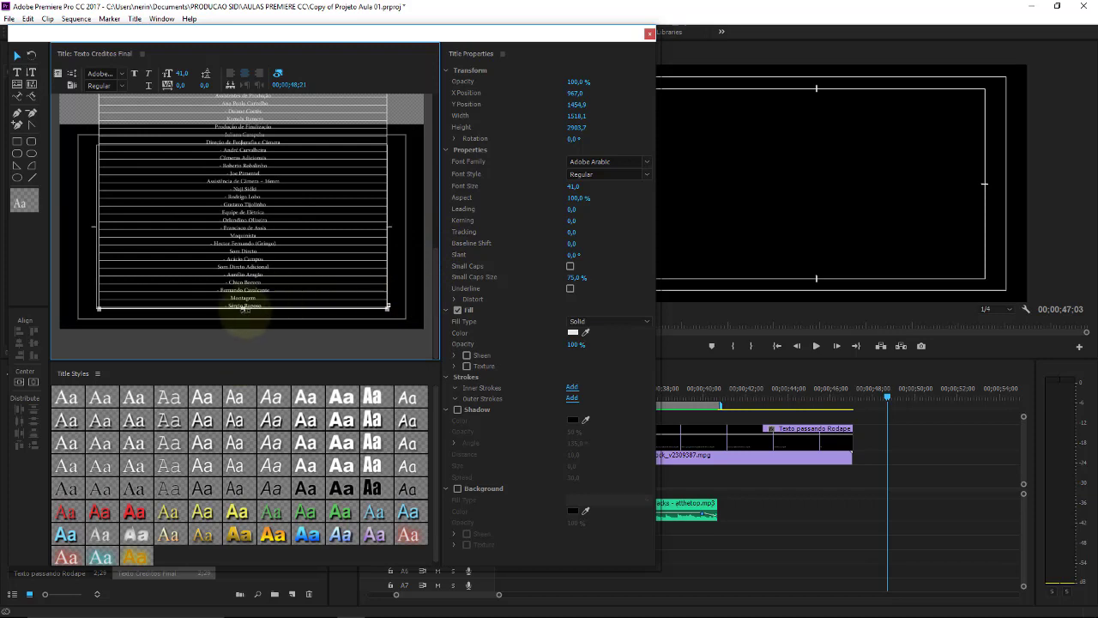
pyautogui.moveTo(245, 307)
pyautogui.mouseDown()
pyautogui.moveTo(250, 356)
pyautogui.moveTo(247, 337)
pyautogui.mouseUp()
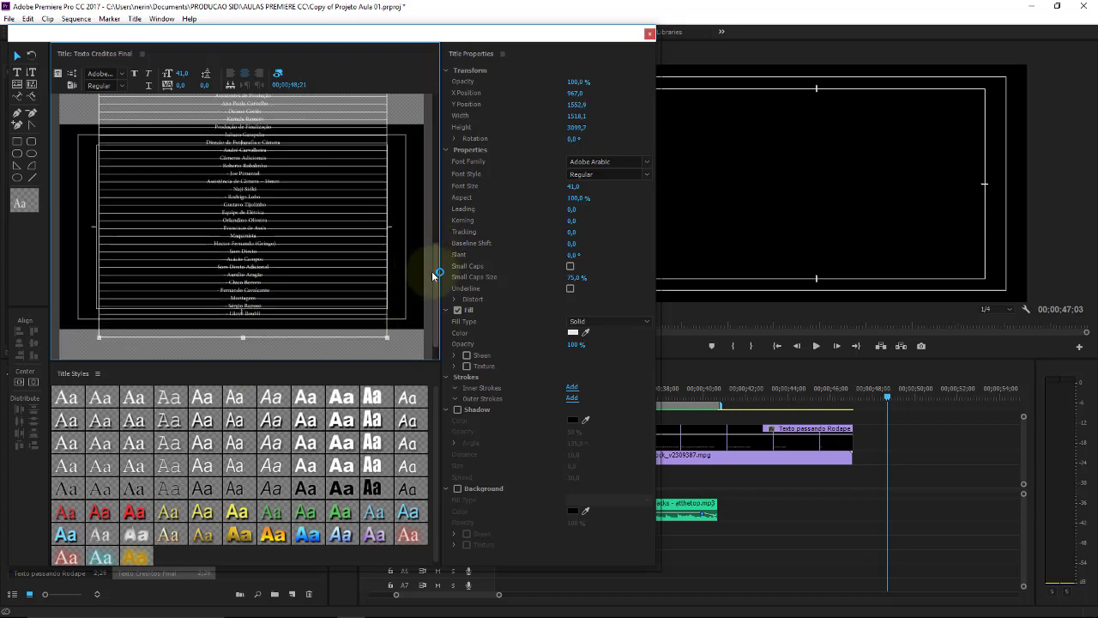
pyautogui.moveTo(436, 273); pyautogui.dragTo(434, 302)
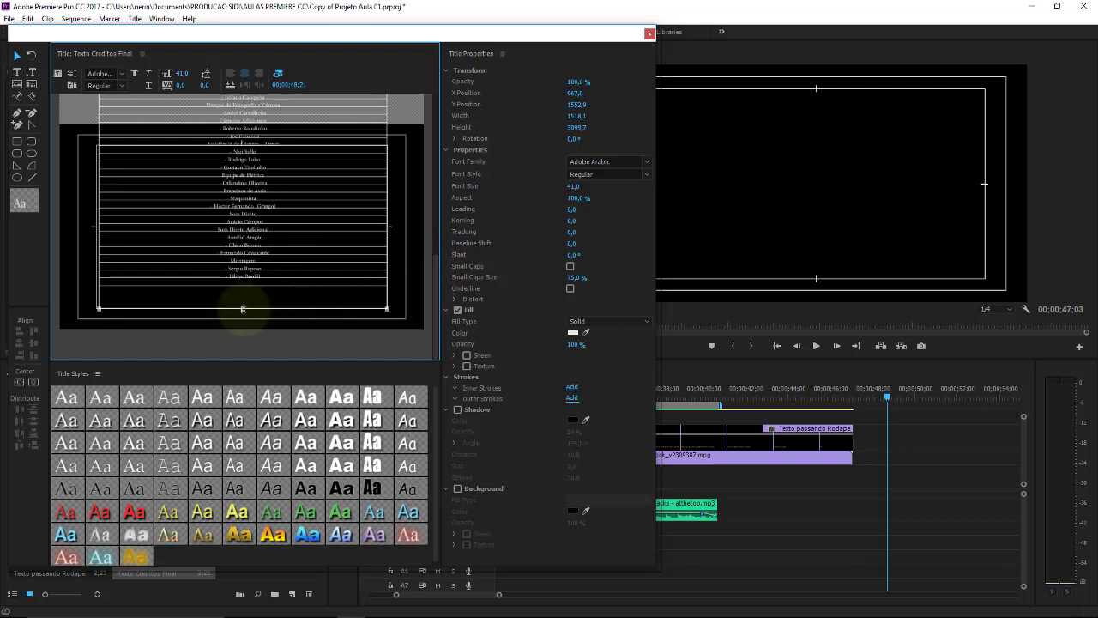
# - Pull the box's bottom edge up to the last name, about 2988 tall, and review the lines
pyautogui.moveTo(243, 309); pyautogui.dragTo(254, 288)
pyautogui.scroll(1, 247, 292)
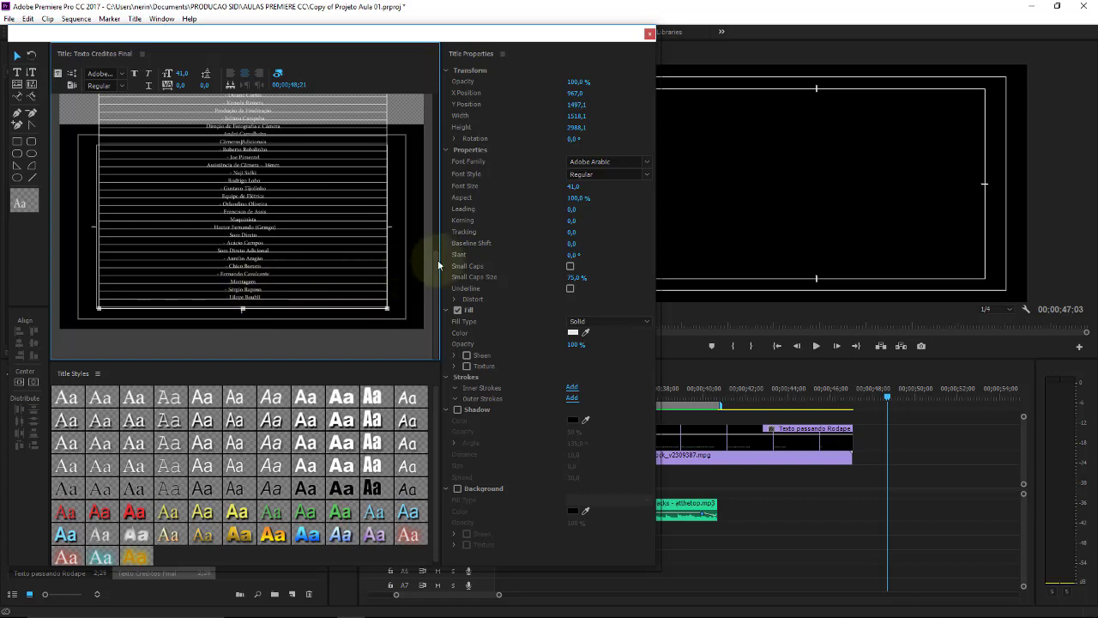
pyautogui.moveTo(435, 270); pyautogui.dragTo(436, 110)
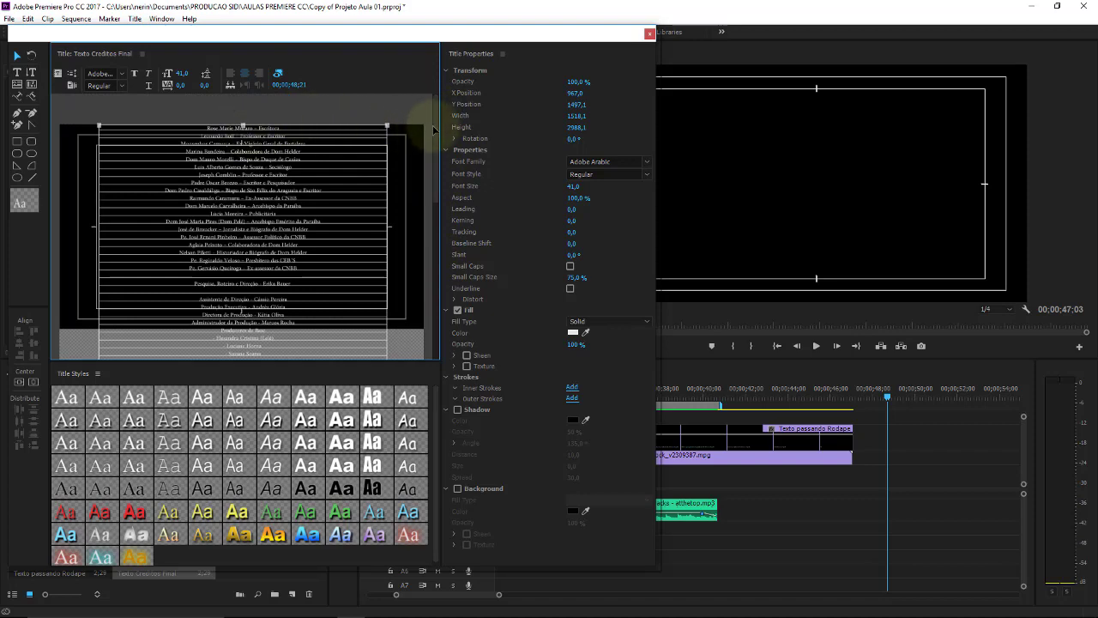
pyautogui.moveTo(441, 128); pyautogui.dragTo(440, 307)
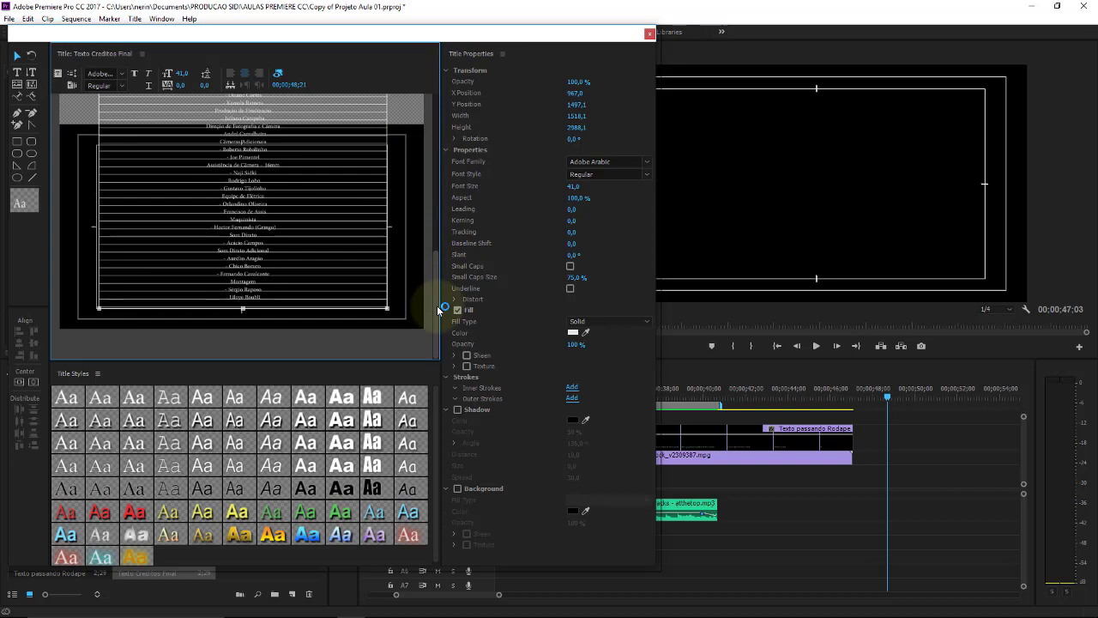
pyautogui.moveTo(438, 309); pyautogui.dragTo(444, 110)
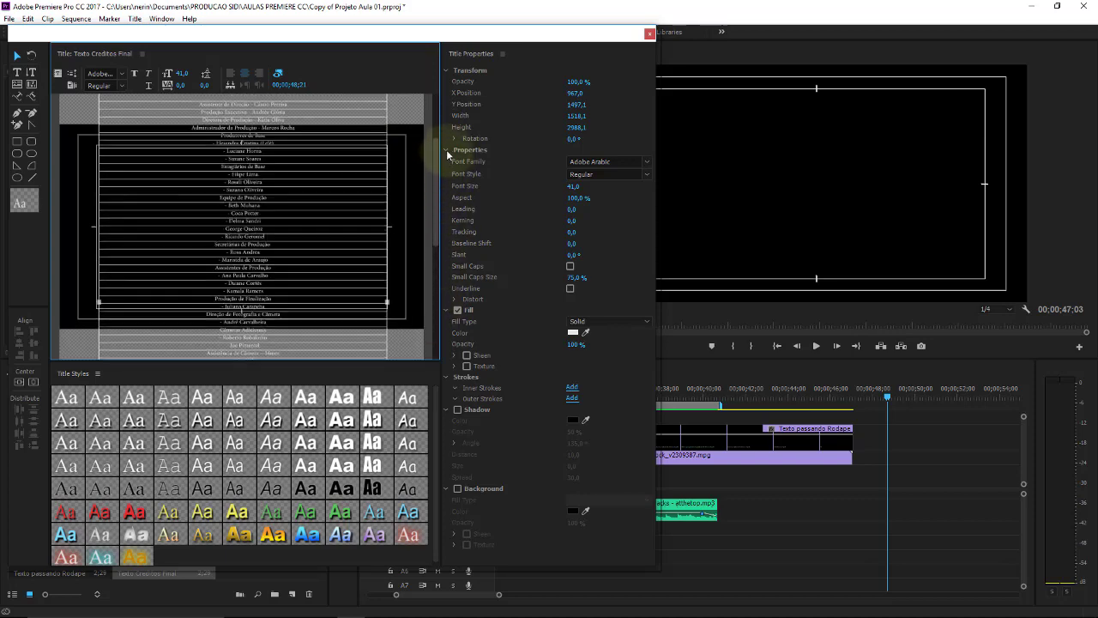
# - Set the title to Roll with Start and End Off Screen, then close the Titler
pyautogui.click(72, 74)
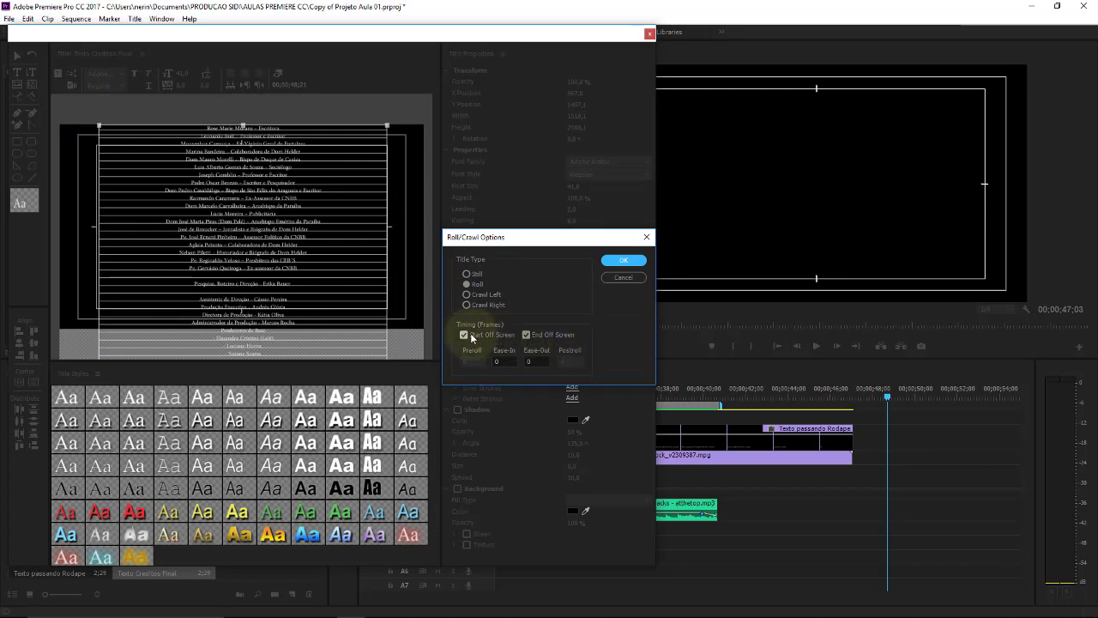
pyautogui.click(620, 261)
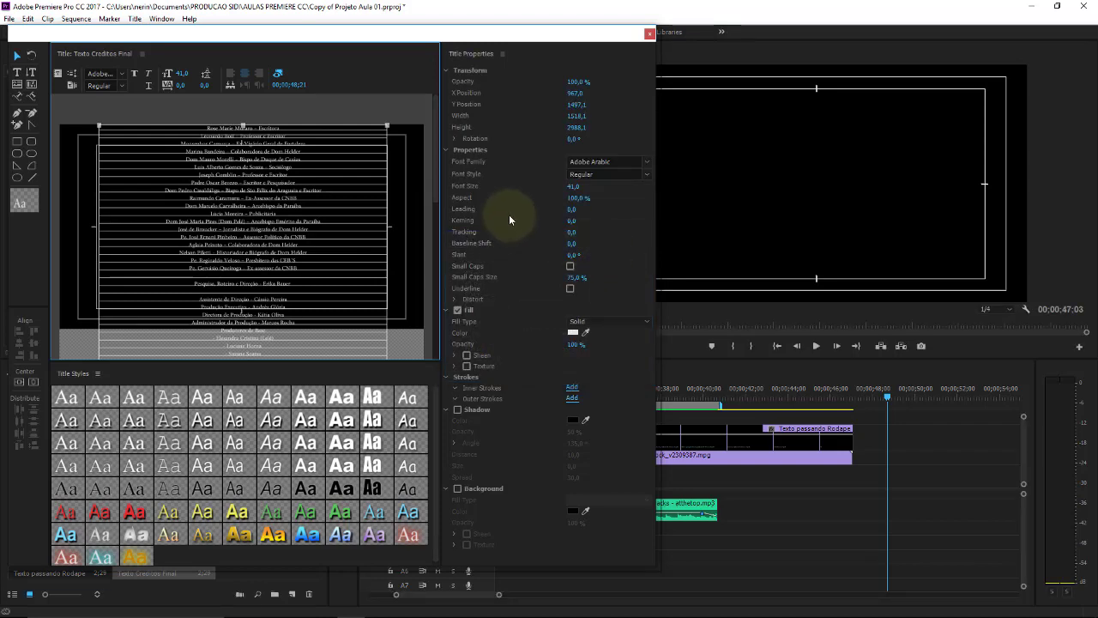
pyautogui.click(650, 34)
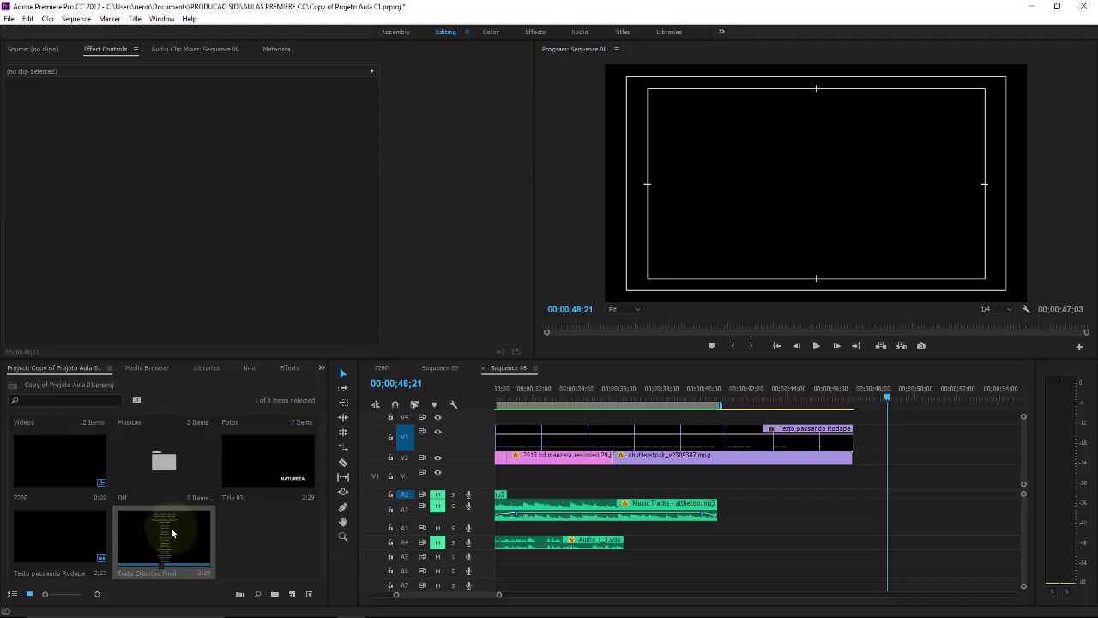
# - Place Texto Creditos Final on track V3 at the playhead and preview it
pyautogui.moveTo(172, 533); pyautogui.dragTo(885, 444)
pyautogui.click(871, 392)
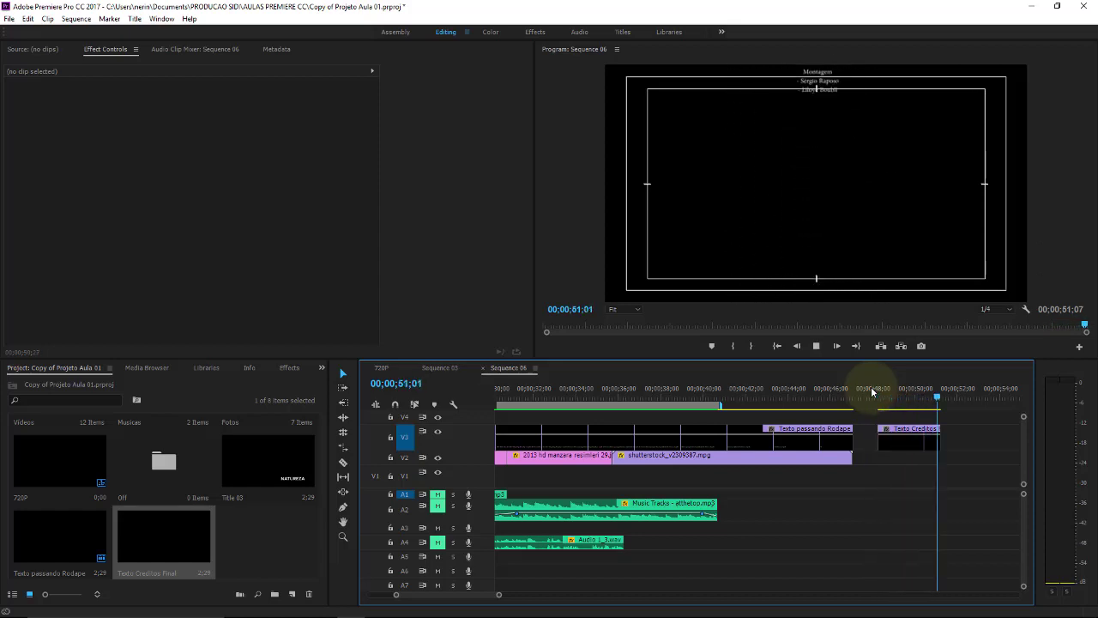
pyautogui.press('space')
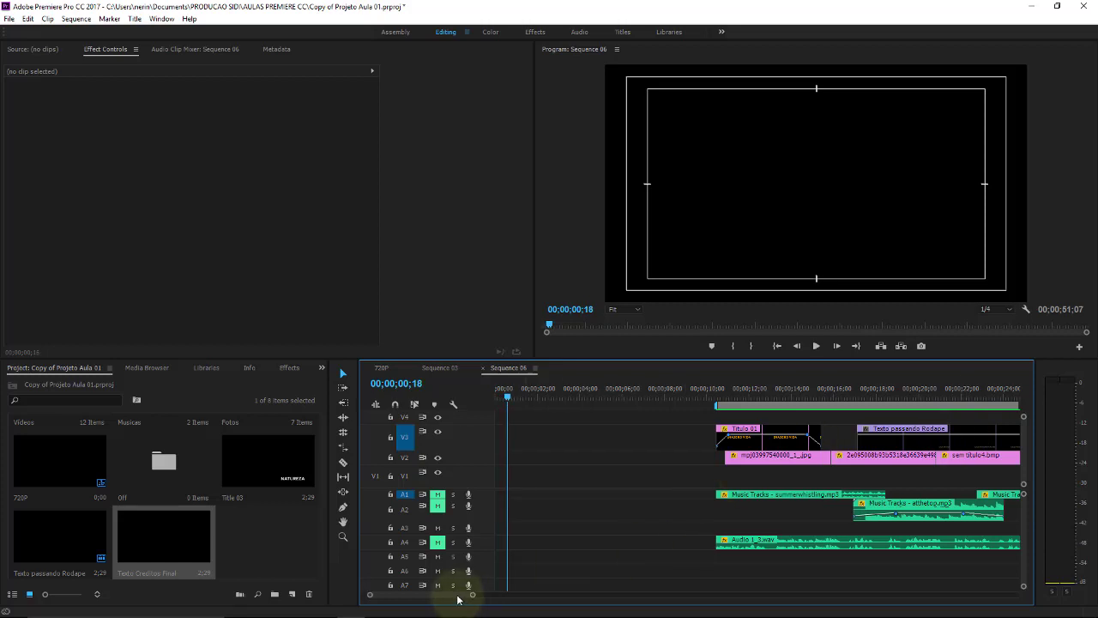
# - Stretch the credits clip to 00;00;15;01 so the sequence ends at 00;01;06;24
pyautogui.moveTo(458, 596); pyautogui.dragTo(501, 583)
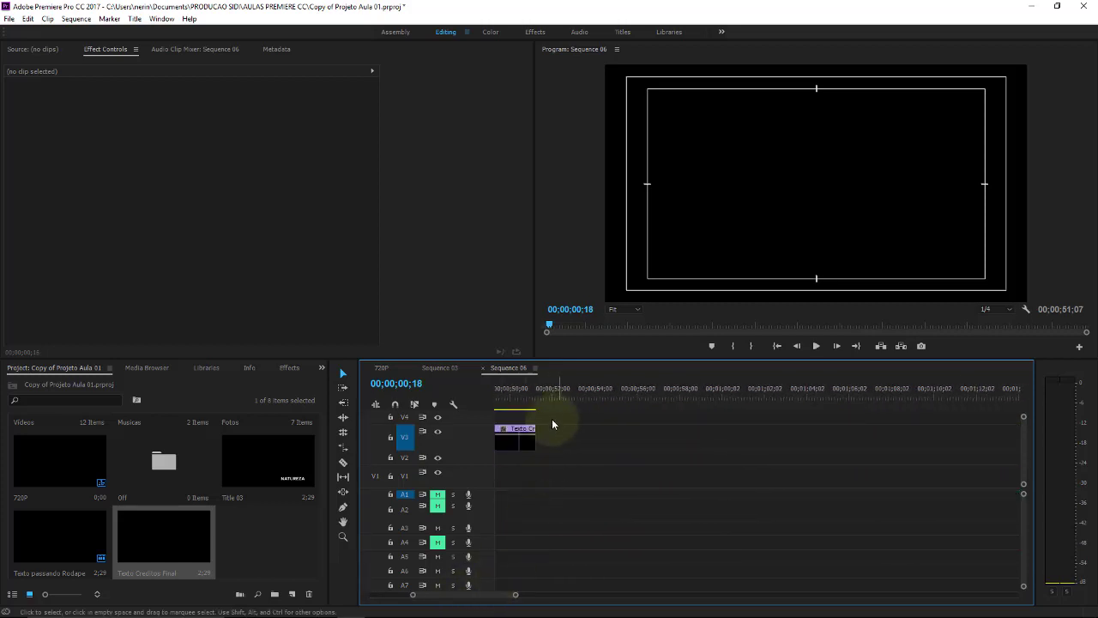
pyautogui.moveTo(535, 429); pyautogui.dragTo(863, 427)
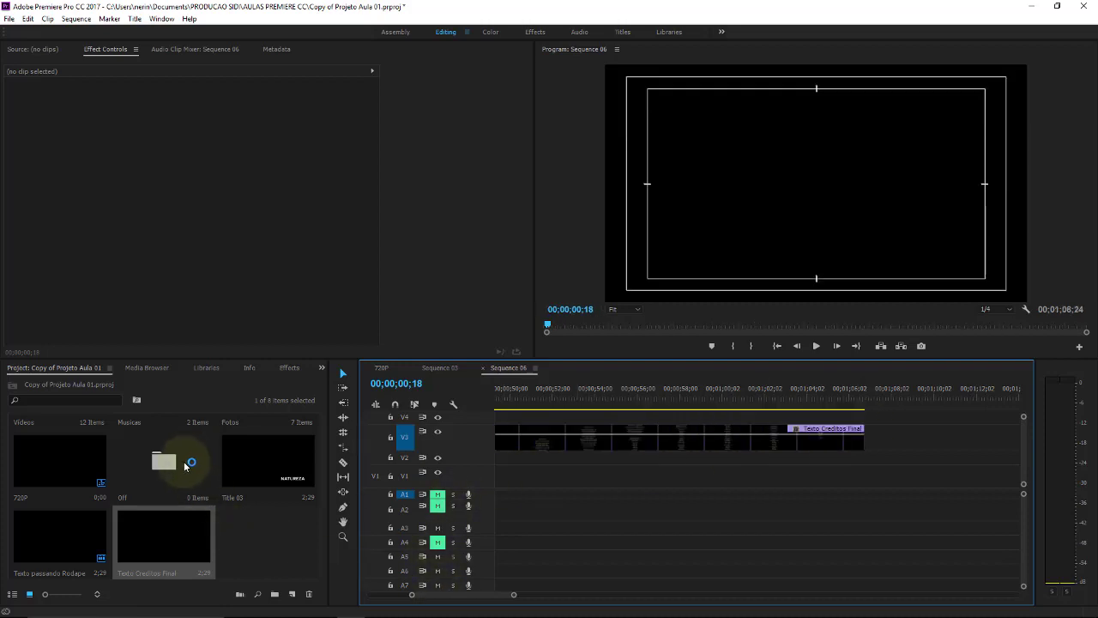
pyautogui.click(318, 434)
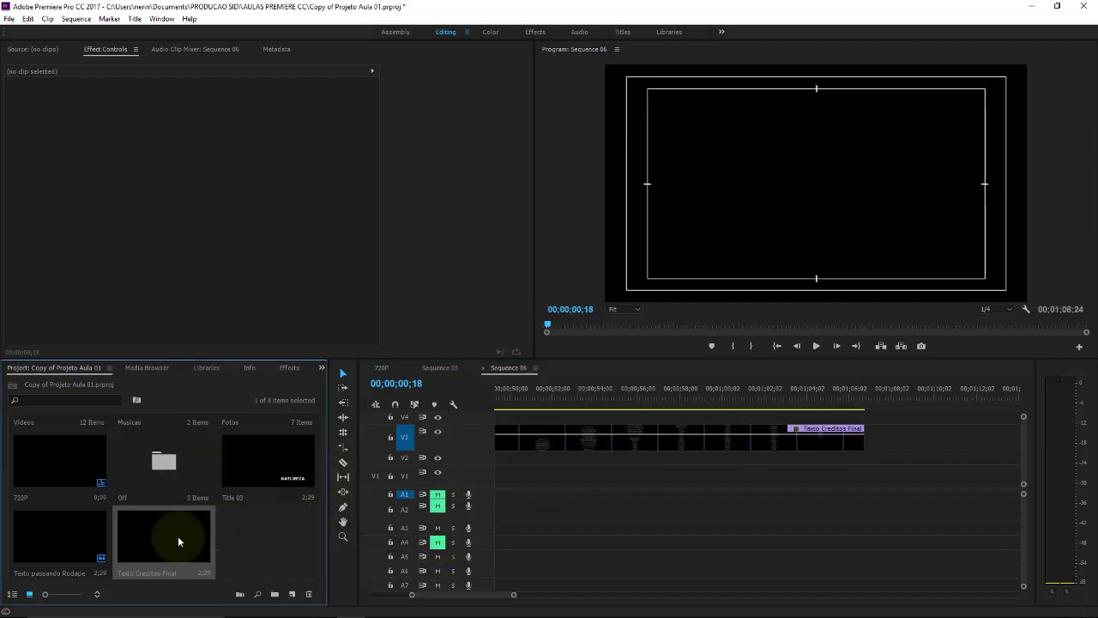
pyautogui.click(262, 540)
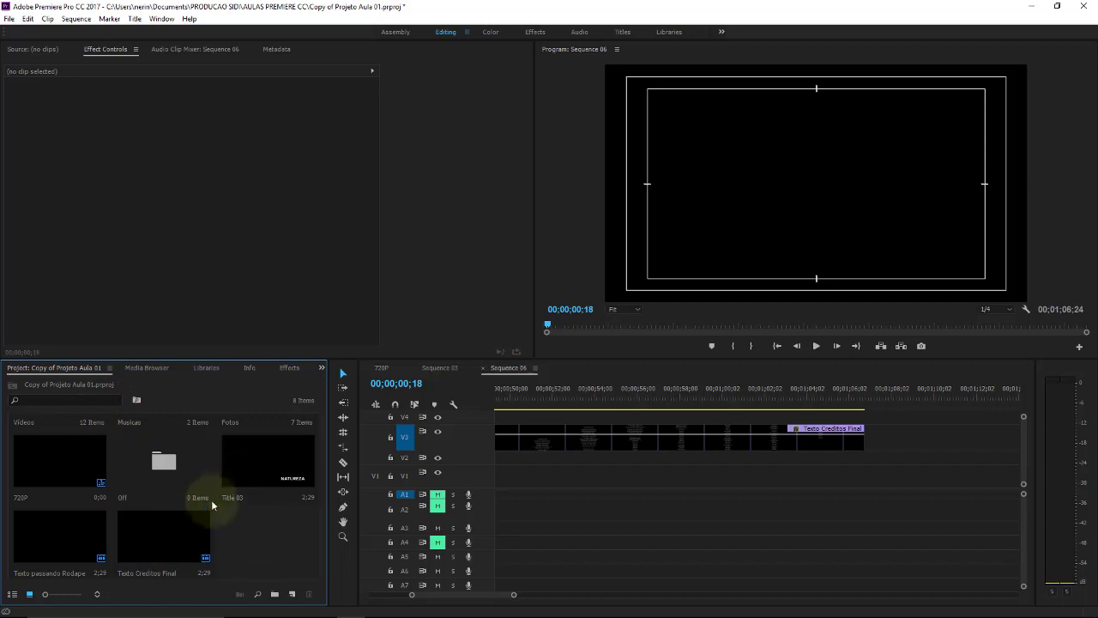
# - Put summerwhistling.mp3 from the Musicas bin on A1, slid about 4 seconds earlier under the credits
pyautogui.scroll(1, 216, 520)
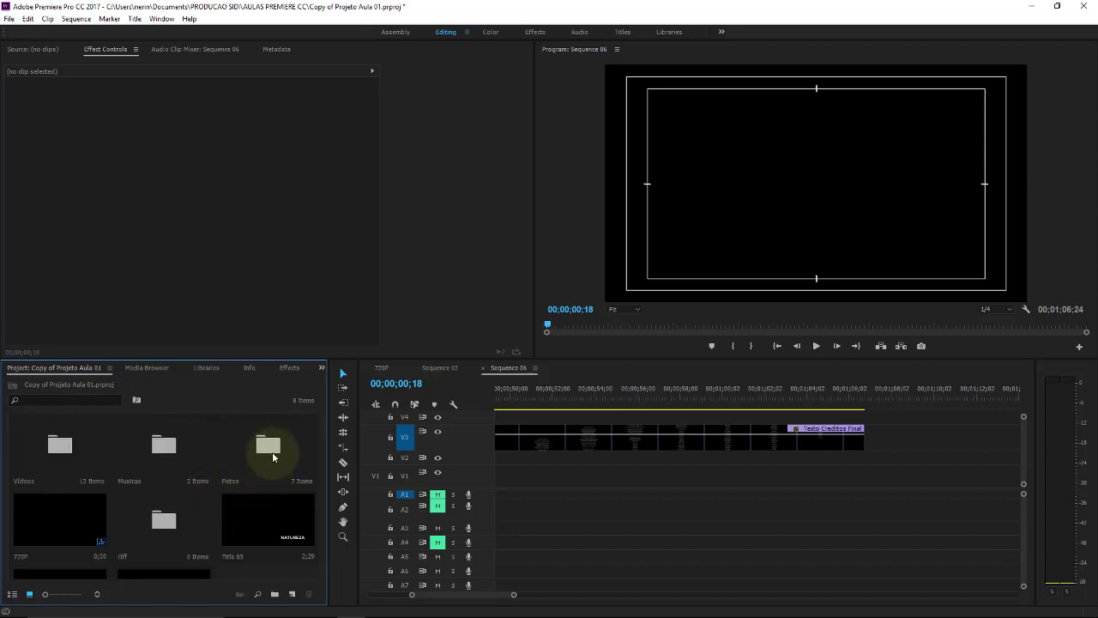
pyautogui.click(161, 453)
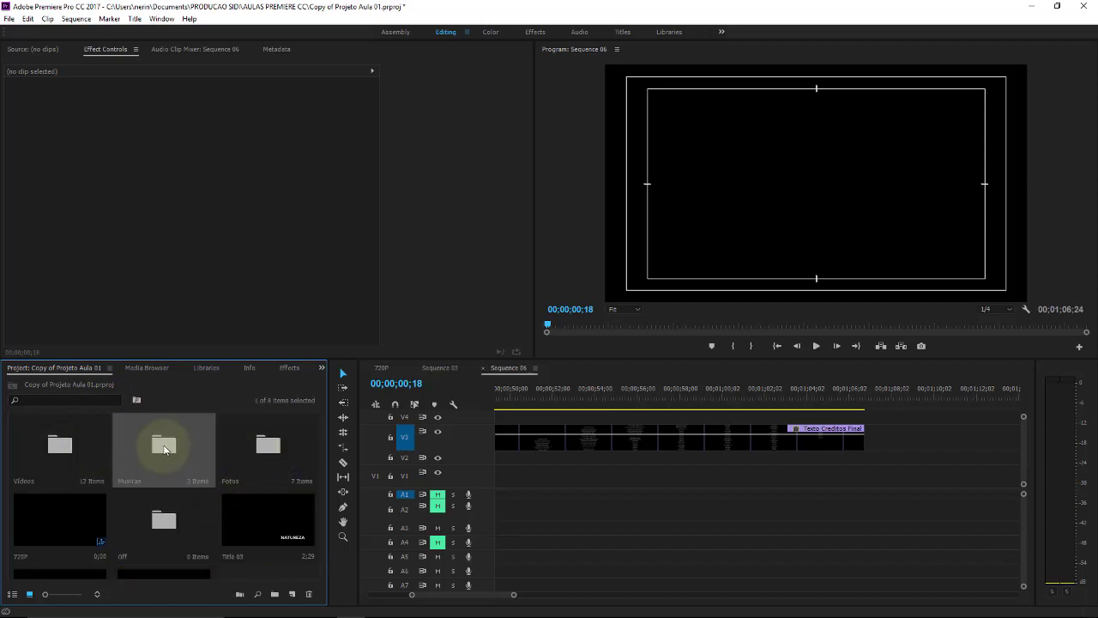
pyautogui.doubleClick(164, 448)
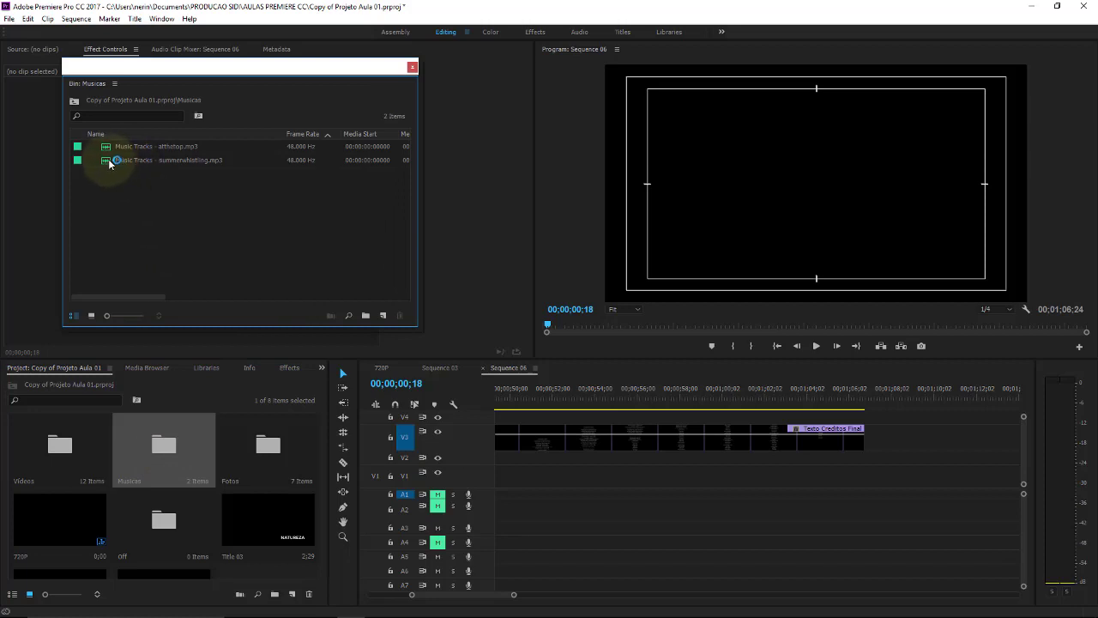
pyautogui.moveTo(110, 163)
pyautogui.mouseDown()
pyautogui.moveTo(584, 511)
pyautogui.moveTo(566, 499)
pyautogui.mouseUp()
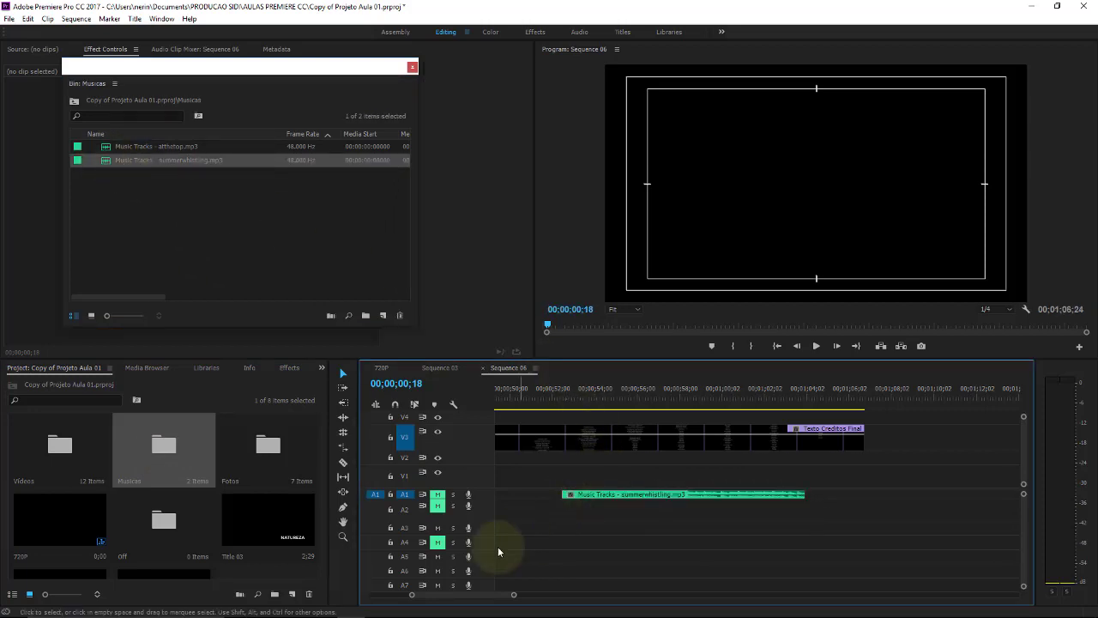
pyautogui.scroll(4, 490, 595)
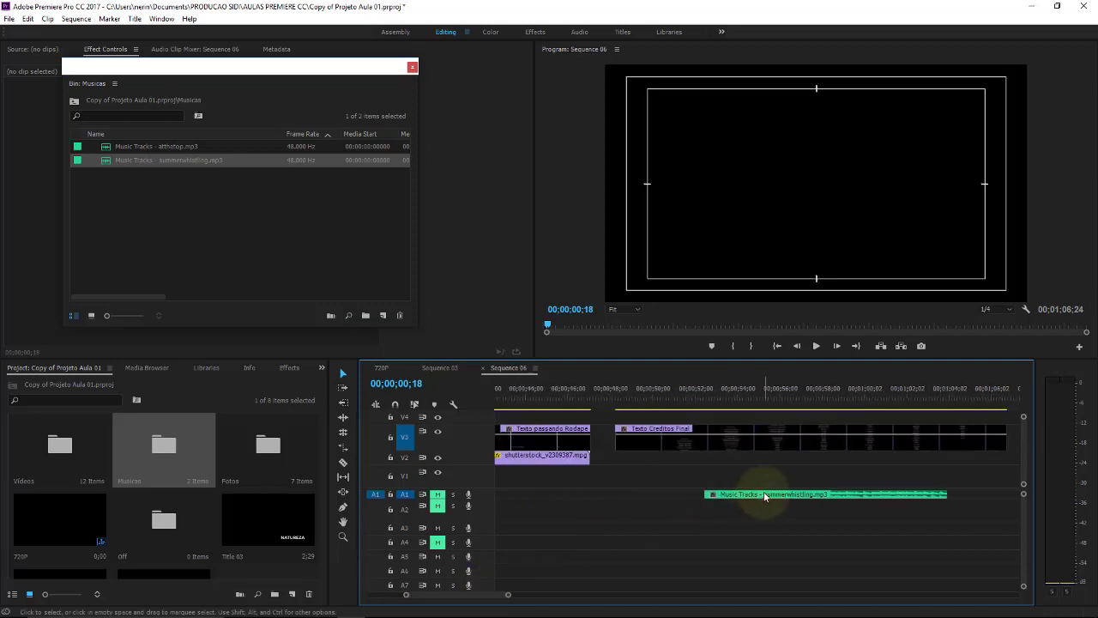
pyautogui.moveTo(762, 496); pyautogui.dragTo(680, 498)
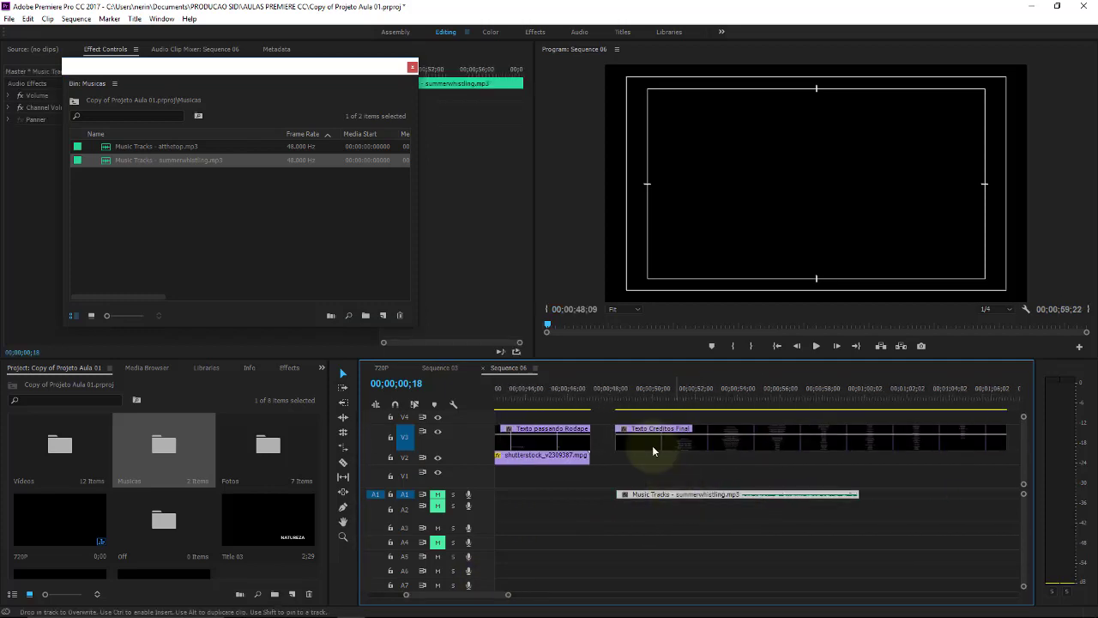
pyautogui.moveTo(615, 392); pyautogui.dragTo(630, 392)
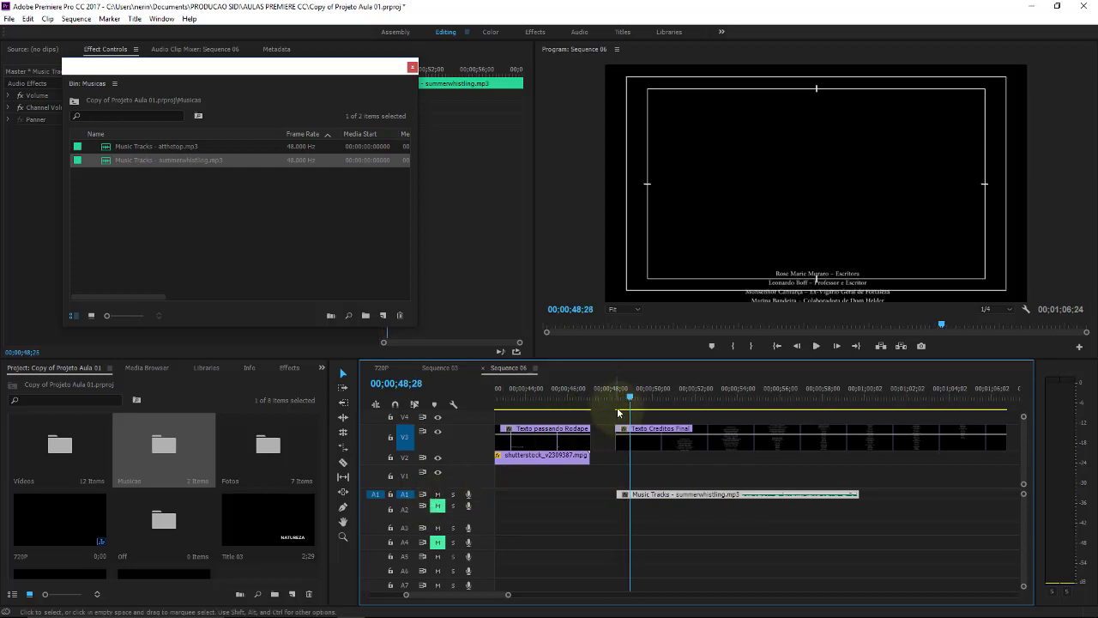
pyautogui.moveTo(630, 392); pyautogui.dragTo(610, 392)
pyautogui.press('space')
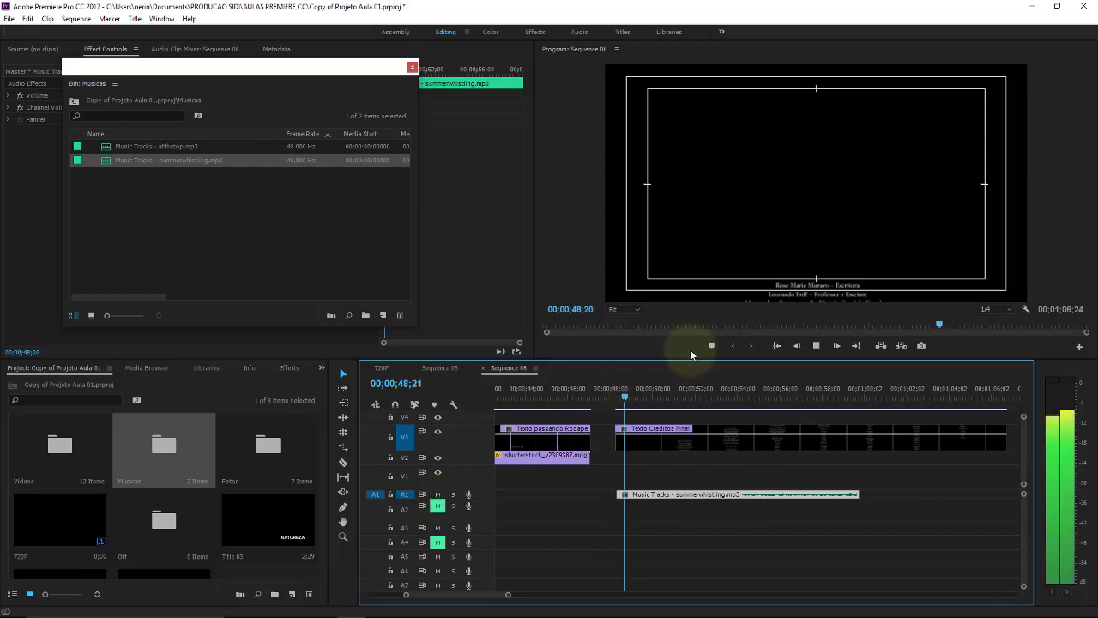
pyautogui.press('space')
pyautogui.rightClick(671, 496)
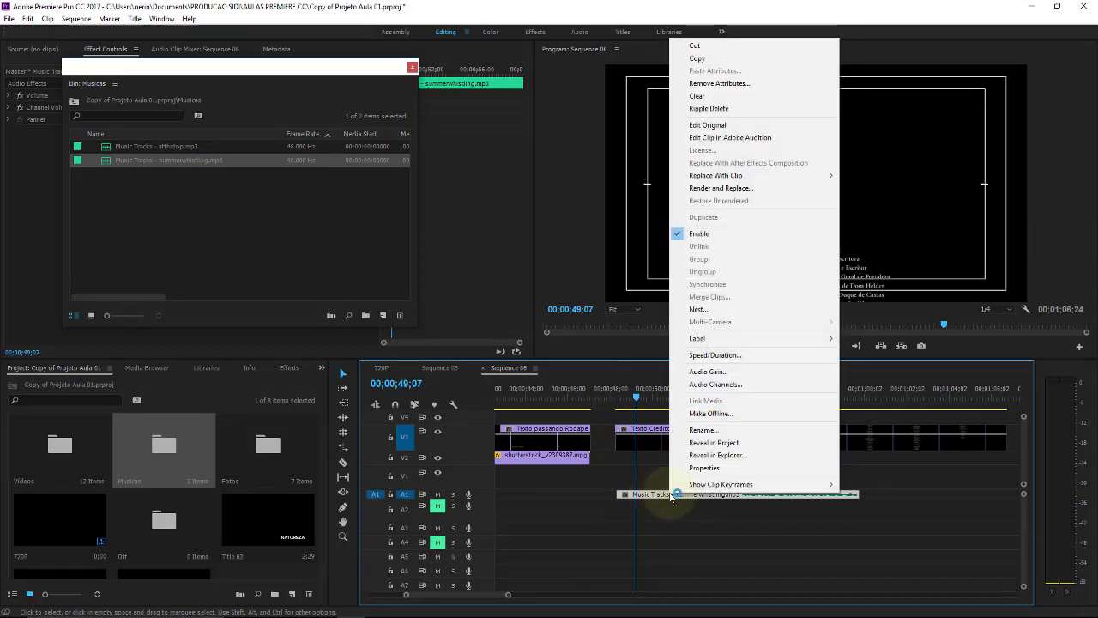
pyautogui.click(658, 496)
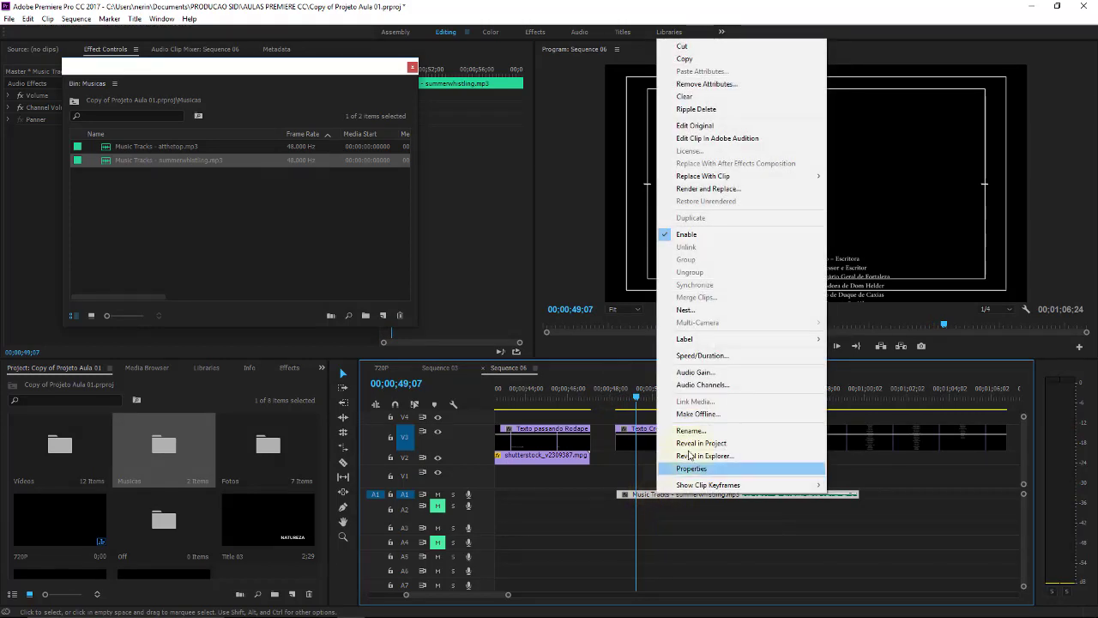
pyautogui.click(729, 356)
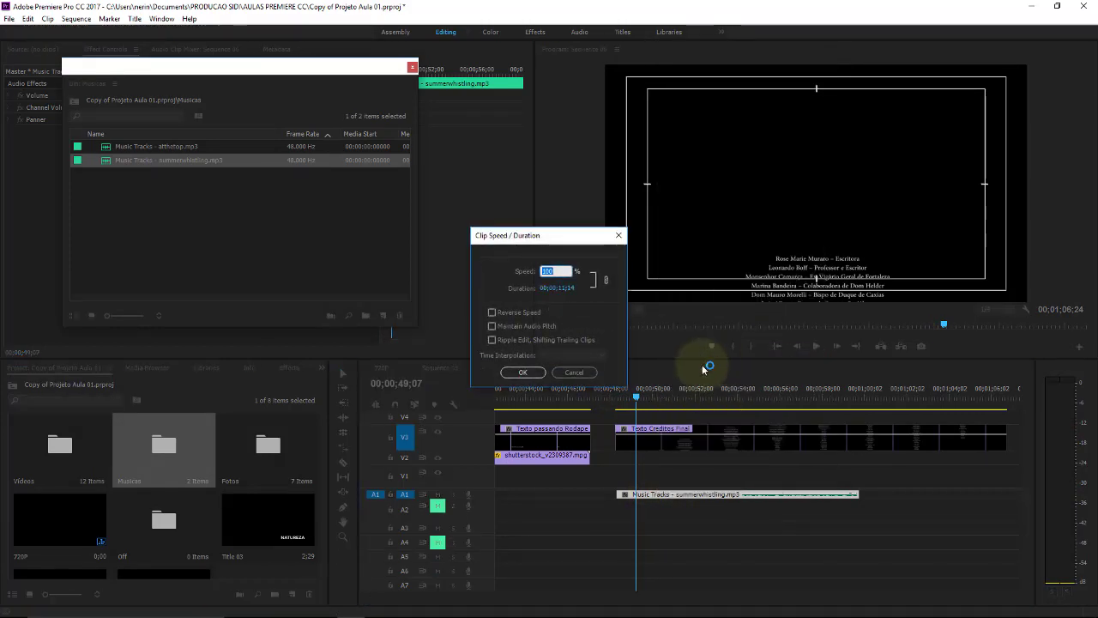
pyautogui.click(577, 372)
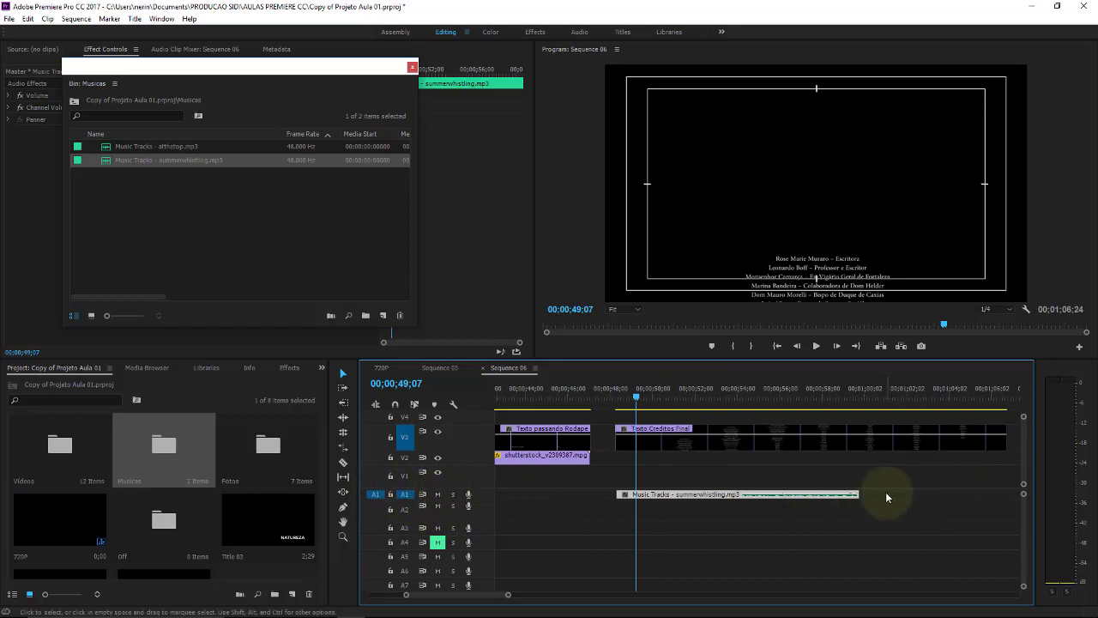
# - Zoom in, enlarge track A1 to show the music waveform, and preview the credits with music
pyautogui.press('=')
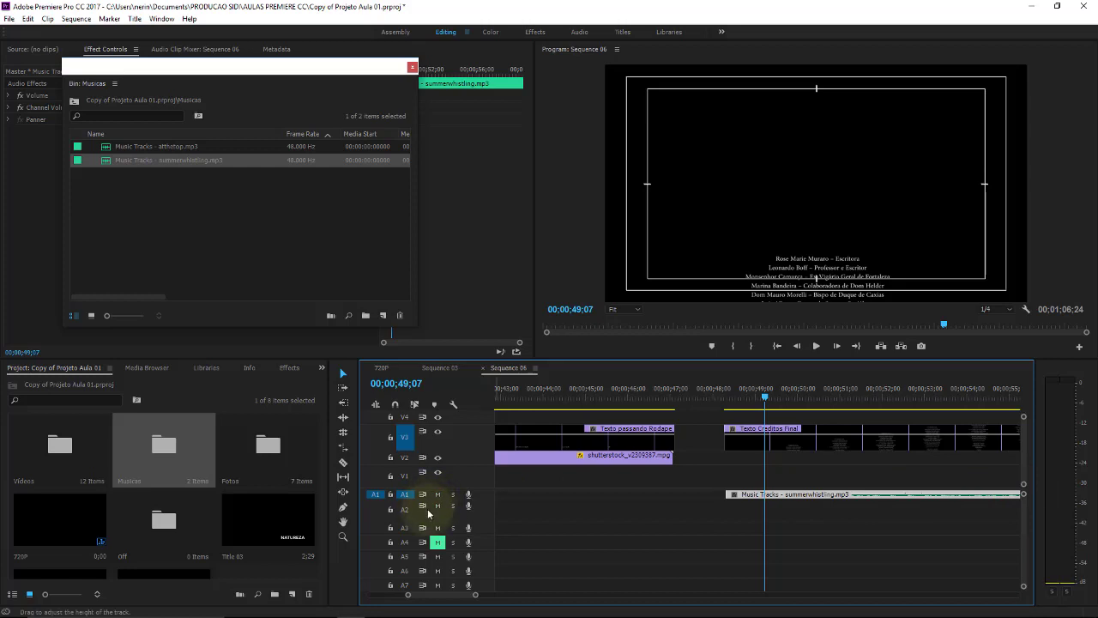
pyautogui.moveTo(403, 498); pyautogui.dragTo(403, 511)
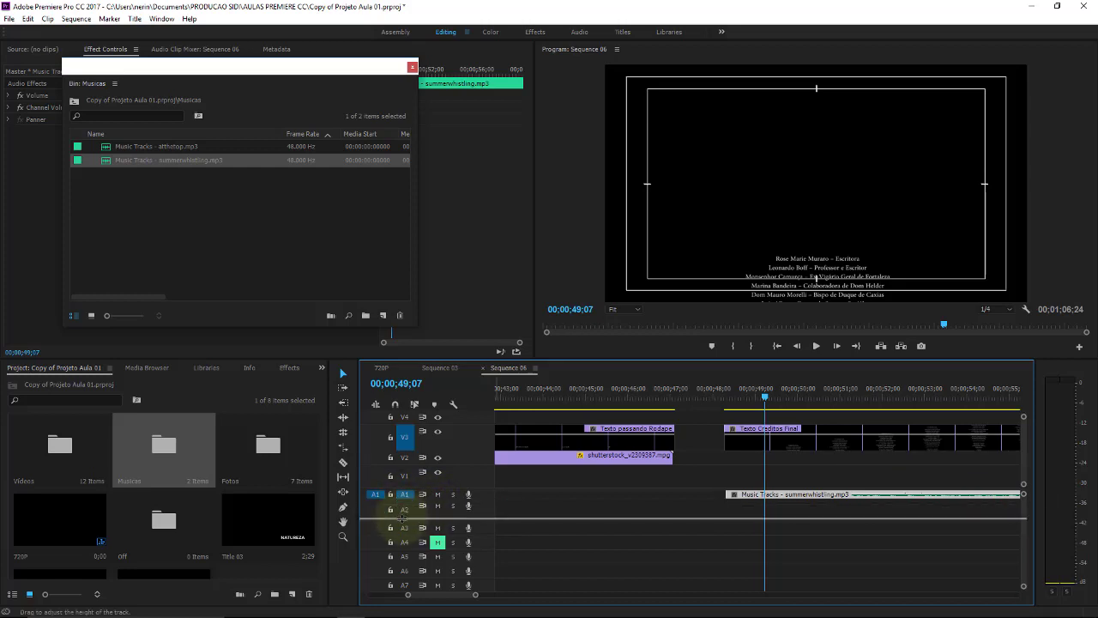
pyautogui.press('space')
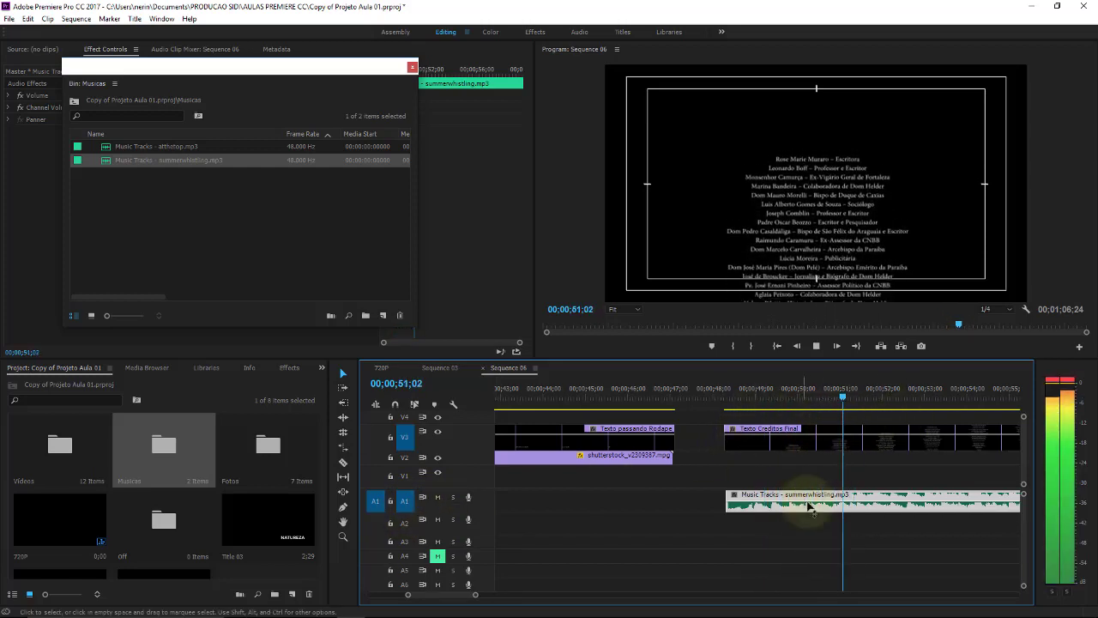
pyautogui.keyDown('ctrl'); pyautogui.click(860, 496); pyautogui.keyUp('ctrl')
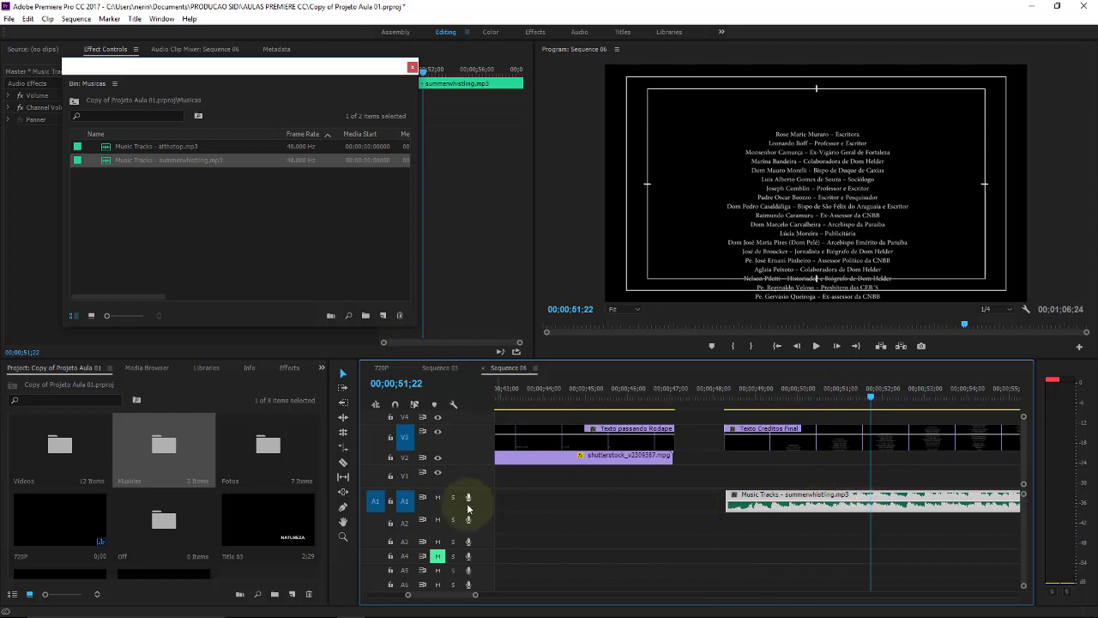
pyautogui.click(453, 404)
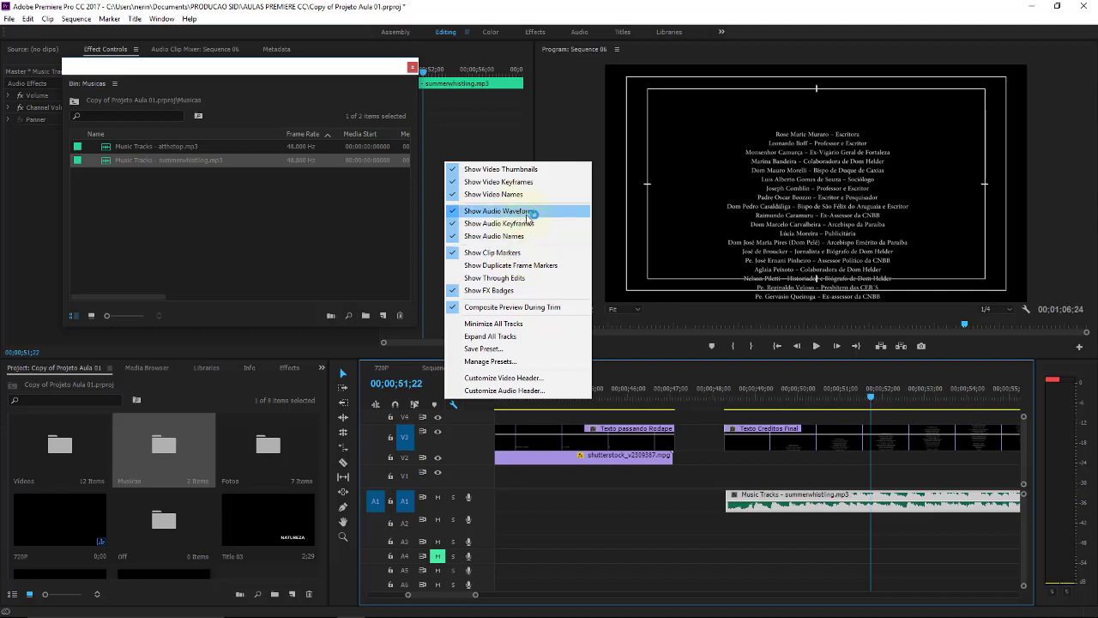
pyautogui.click(605, 511)
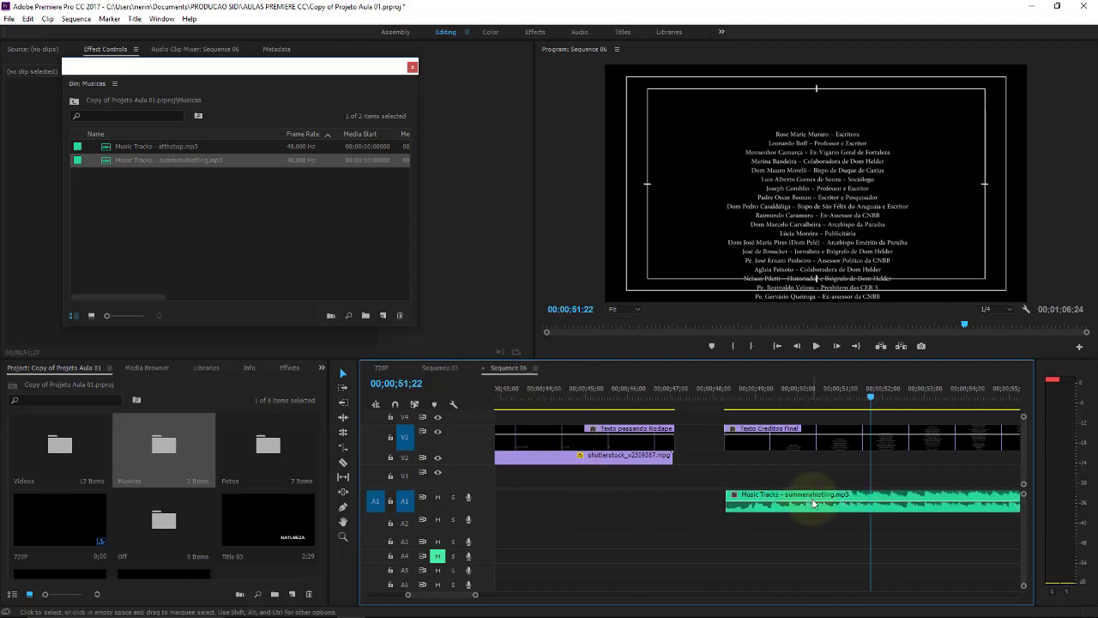
# - Lower the summerwhistling.mp3 volume band to -16.90 dB, preview it, and zoom the timeline out
pyautogui.moveTo(815, 506); pyautogui.dragTo(819, 509)
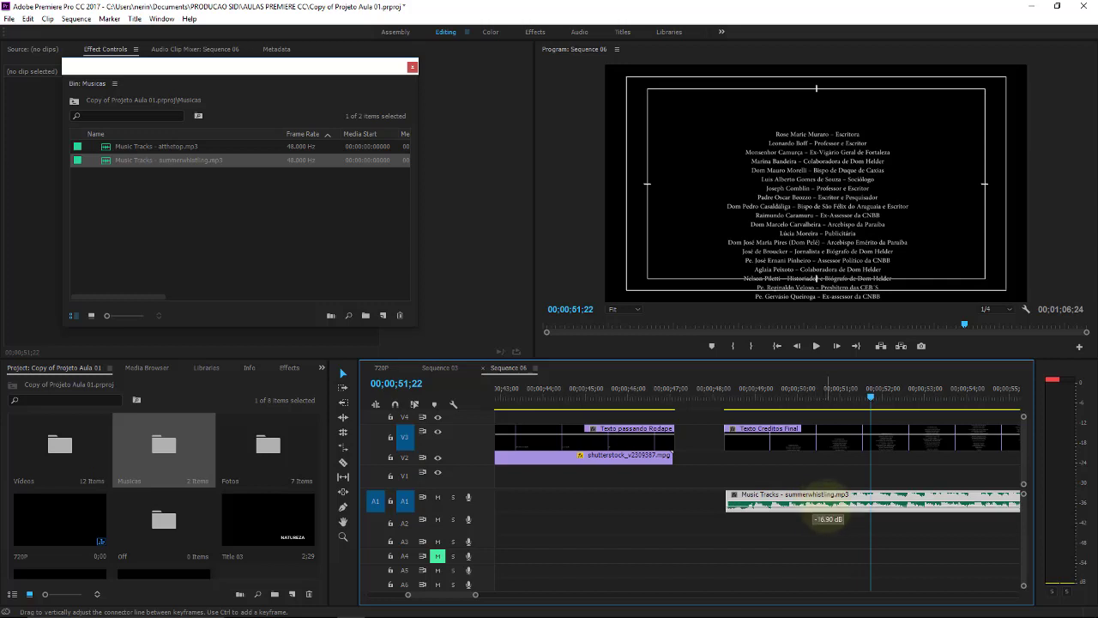
pyautogui.press('space')
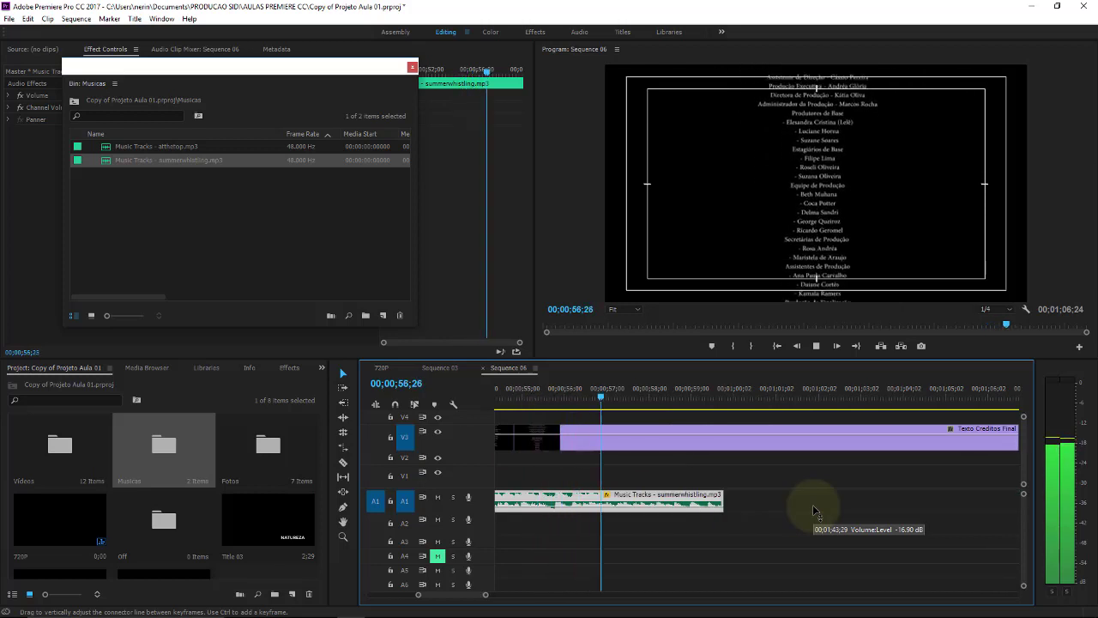
pyautogui.press('space')
pyautogui.press('-')
pyautogui.press('-')
pyautogui.press('-')
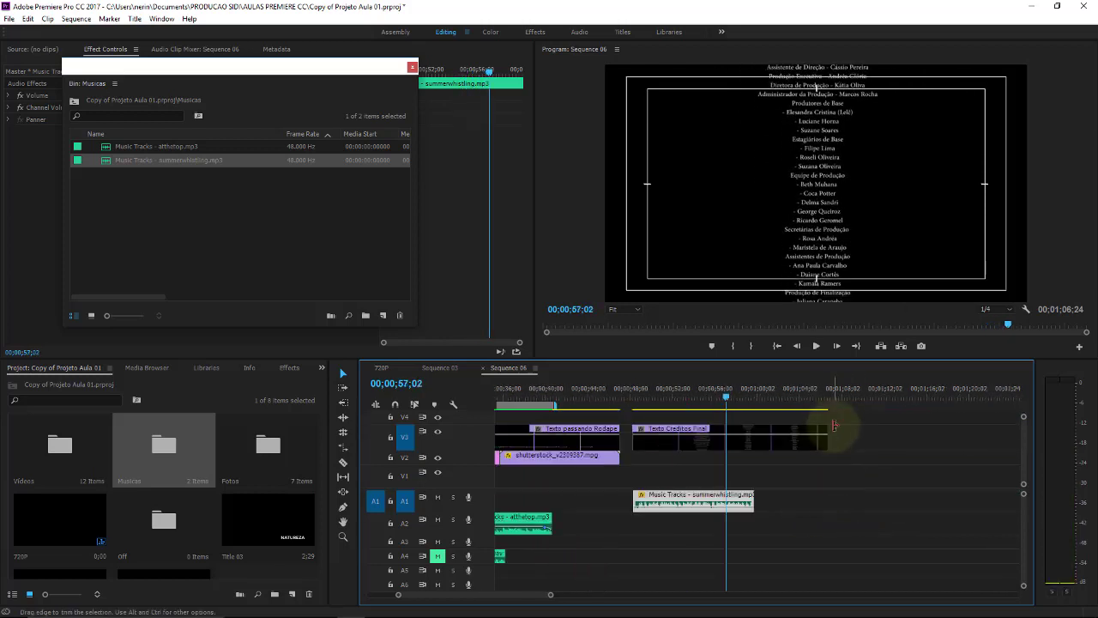
# - Lengthen the Texto Creditos Final title to about 33 seconds and play it back
pyautogui.moveTo(825, 428); pyautogui.dragTo(990, 425)
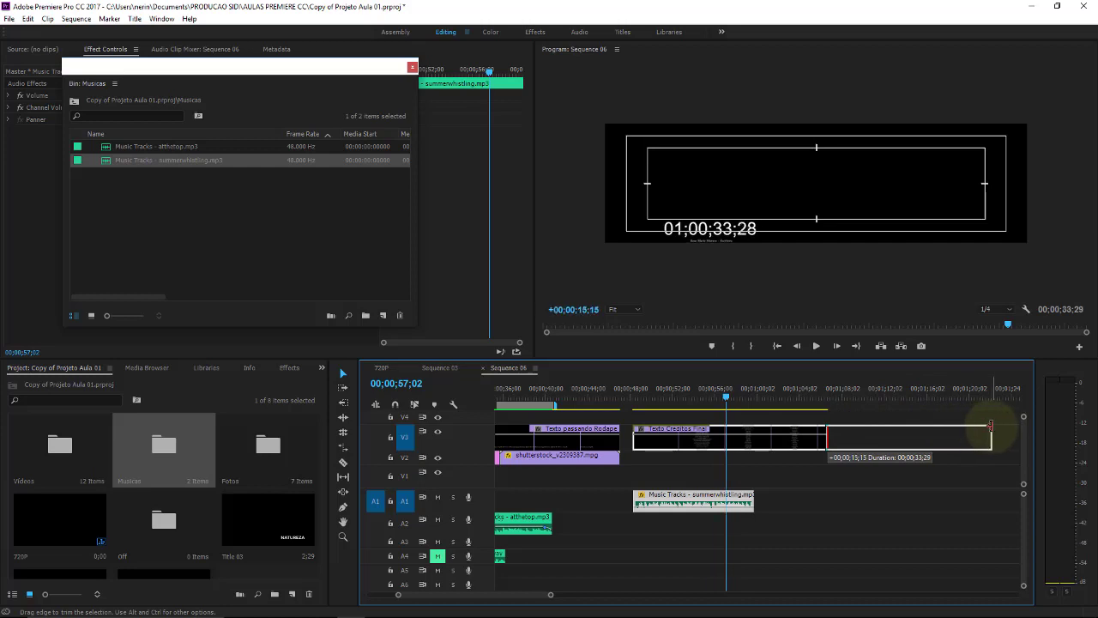
pyautogui.press('space')
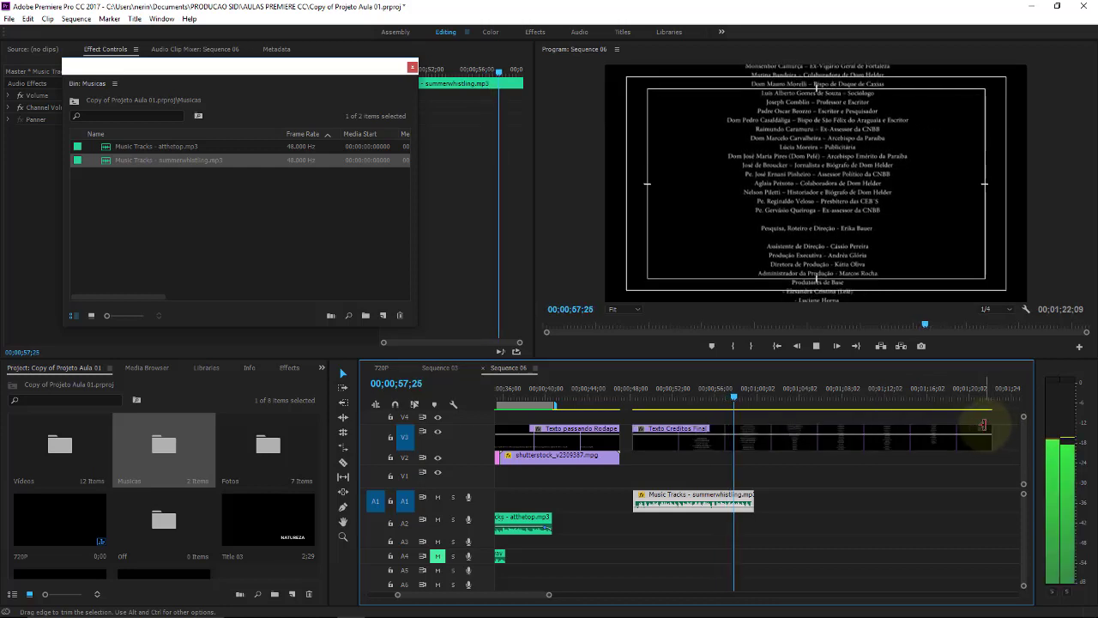
pyautogui.press('space')
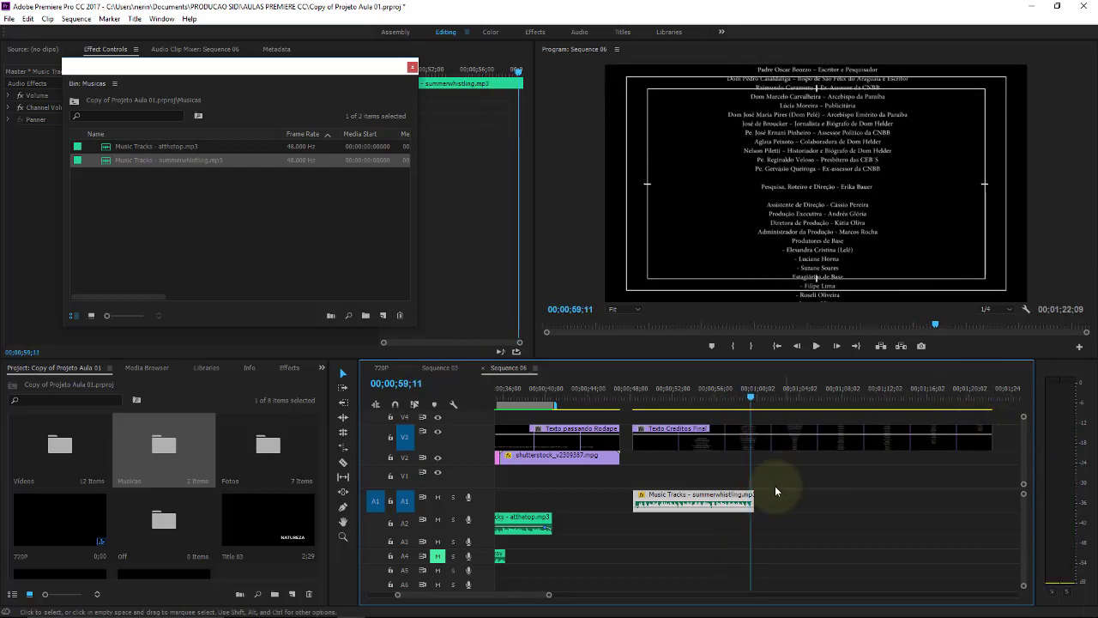
# - Extend the music clip to about 35 seconds and stretch the work area over both
pyautogui.moveTo(752, 494); pyautogui.dragTo(1004, 486)
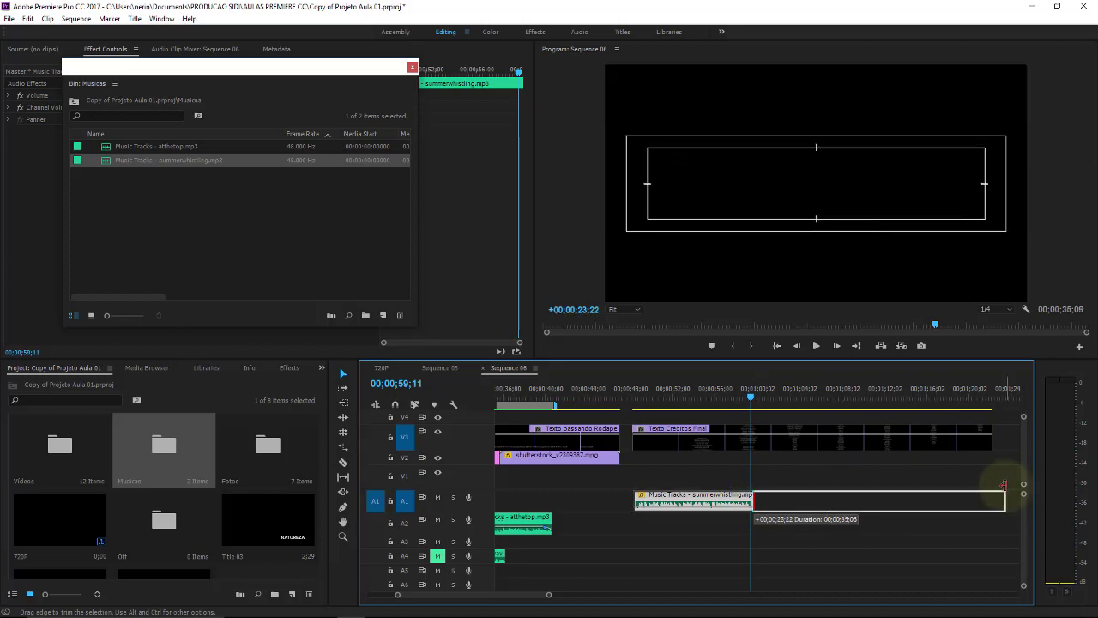
pyautogui.press('space')
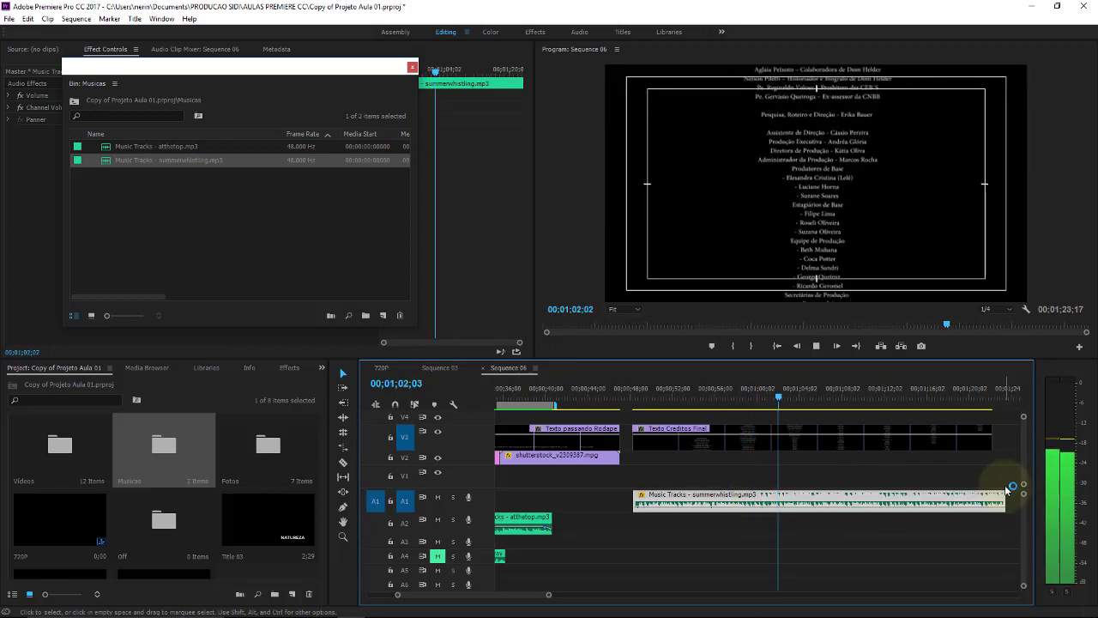
pyautogui.press('space')
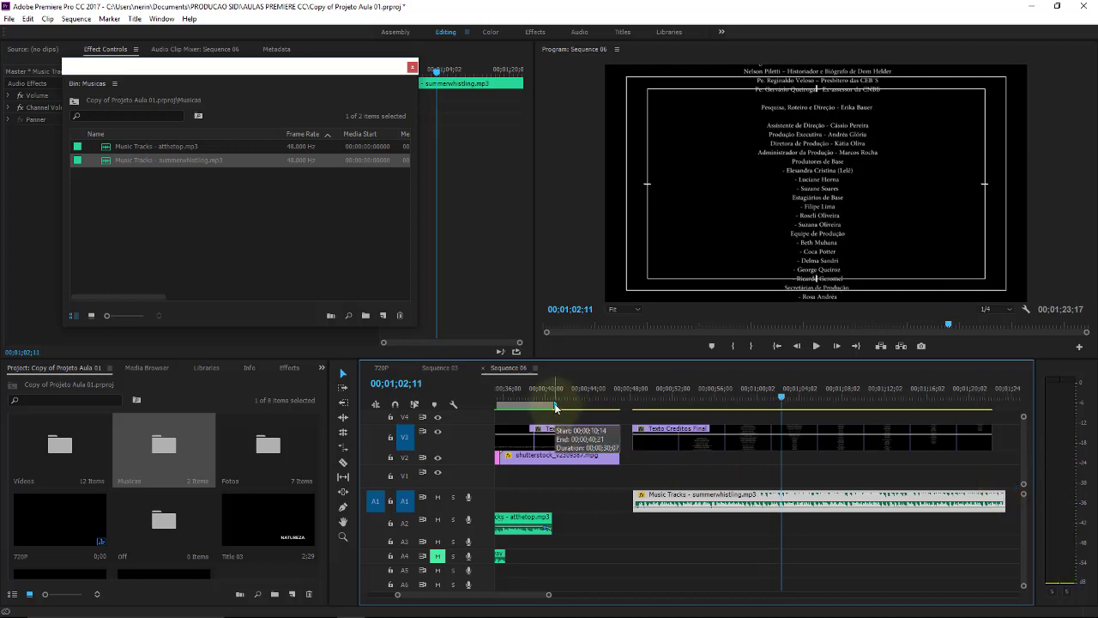
pyautogui.moveTo(555, 404); pyautogui.dragTo(987, 394)
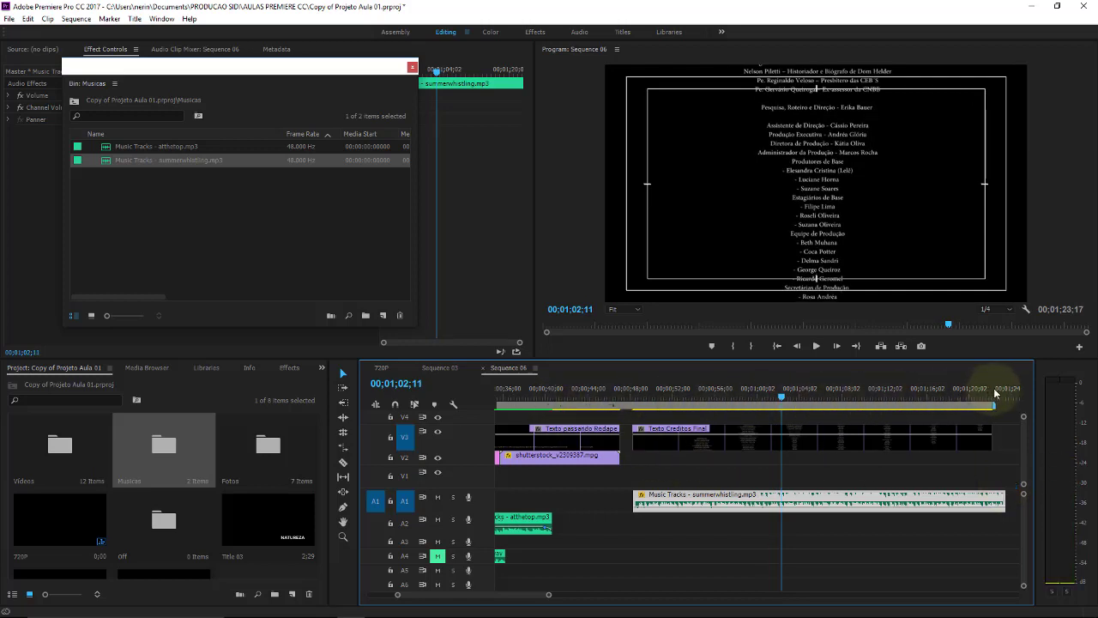
# - Play the opening of the end credits from just before they begin at 00;00;48;11
pyautogui.press('-')
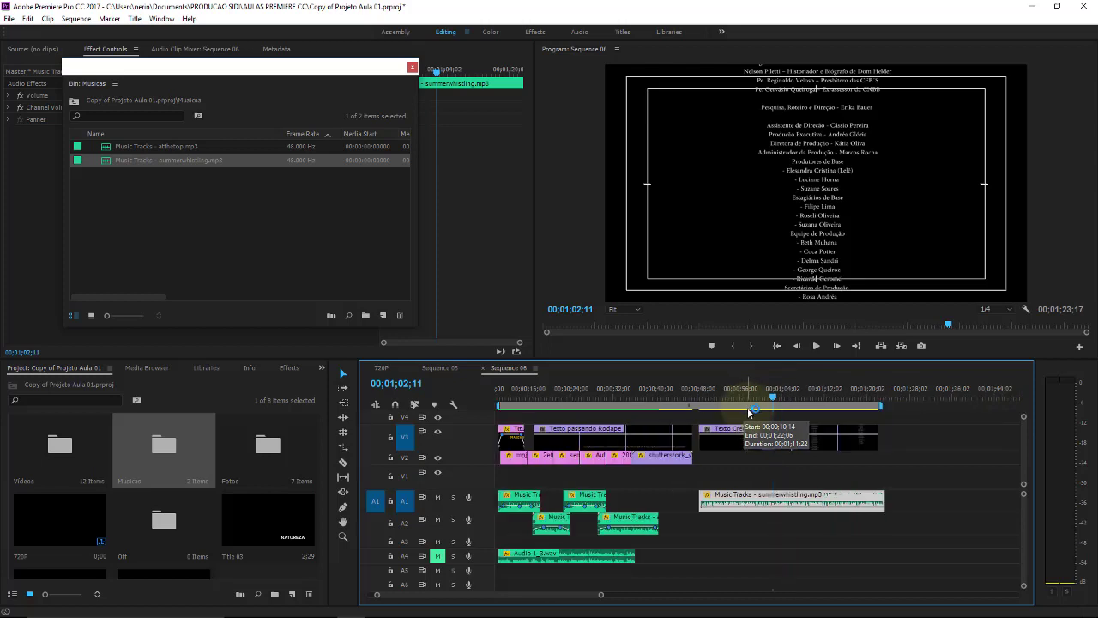
pyautogui.press('-')
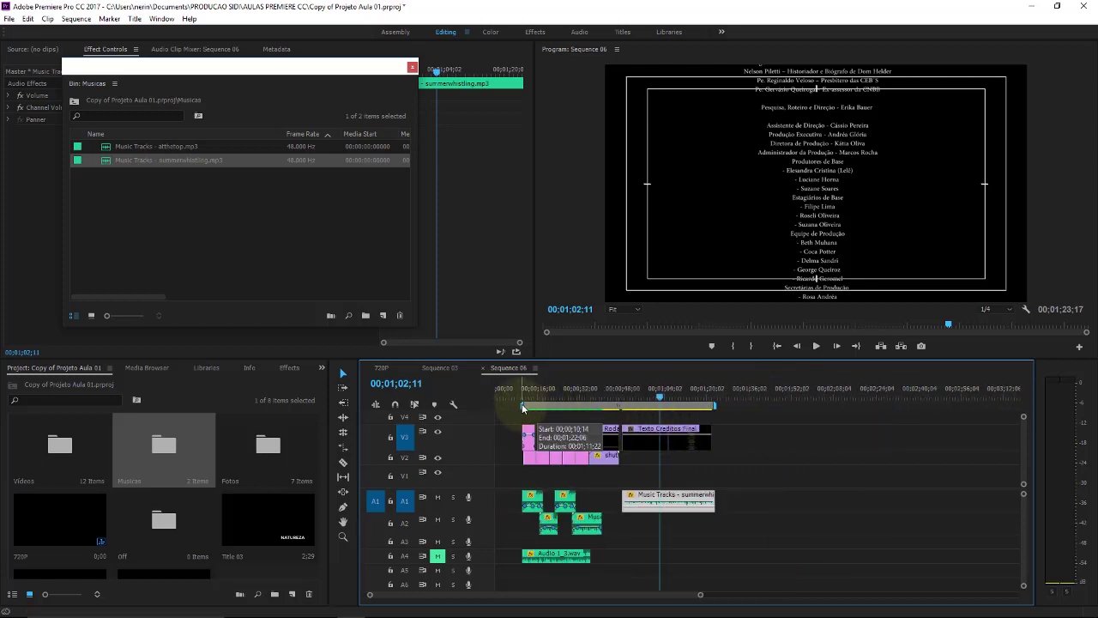
pyautogui.click(634, 389)
pyautogui.press('=')
pyautogui.press('=')
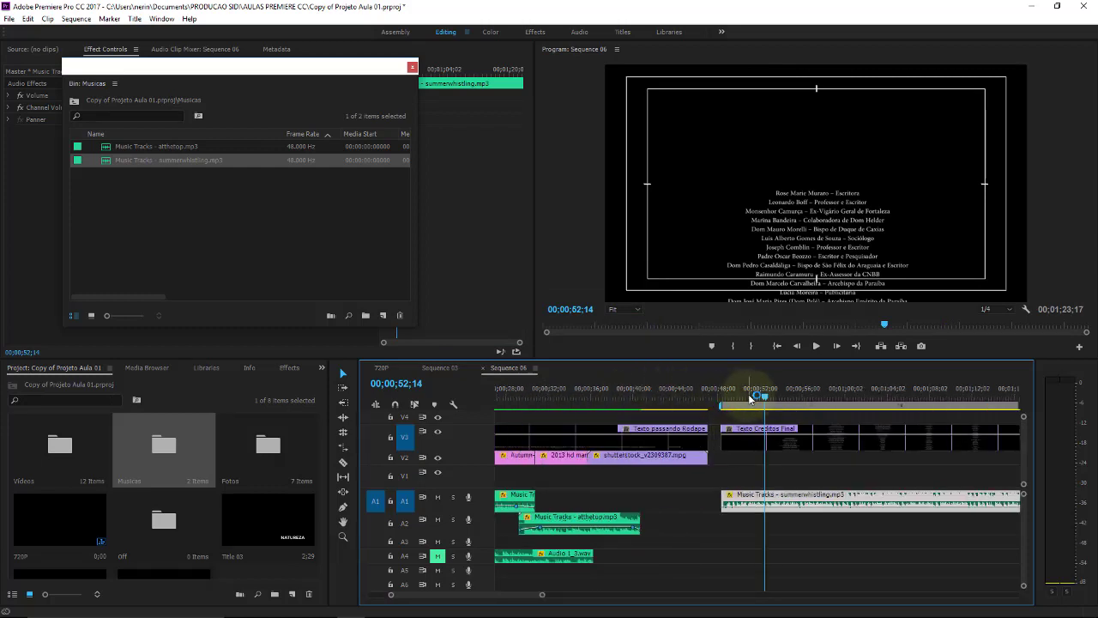
pyautogui.moveTo(748, 393); pyautogui.dragTo(761, 394)
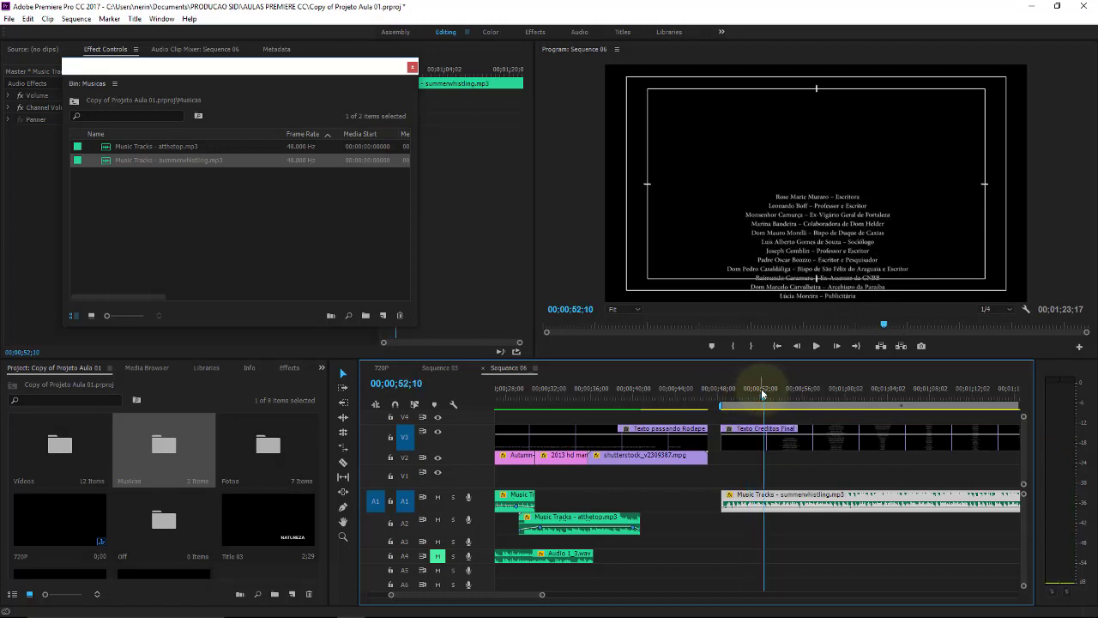
pyautogui.press('space')
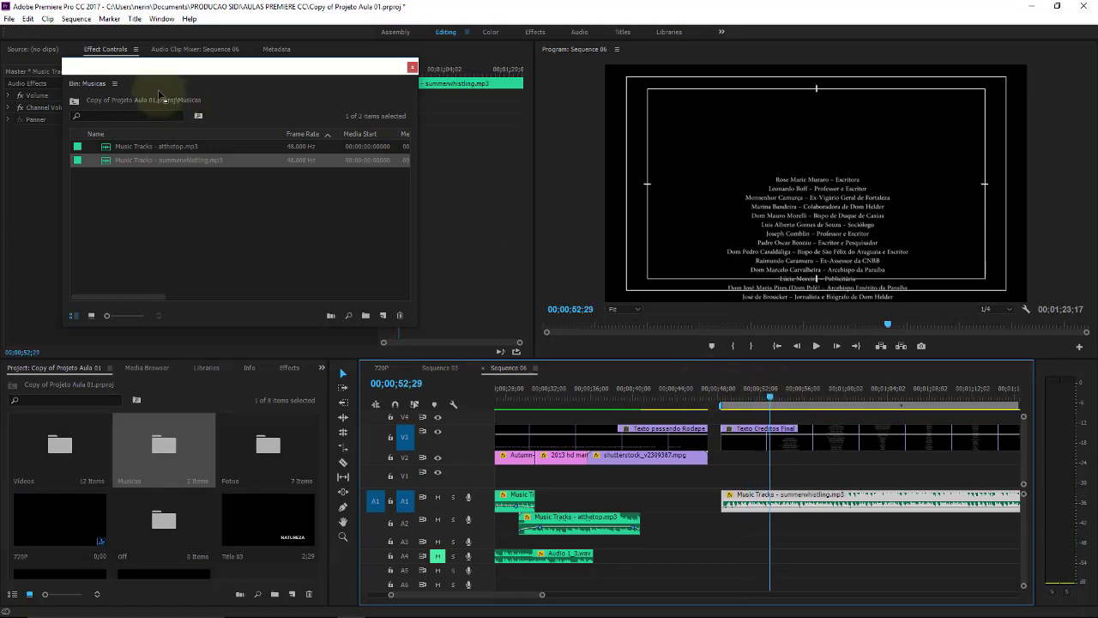
pyautogui.click(109, 19)
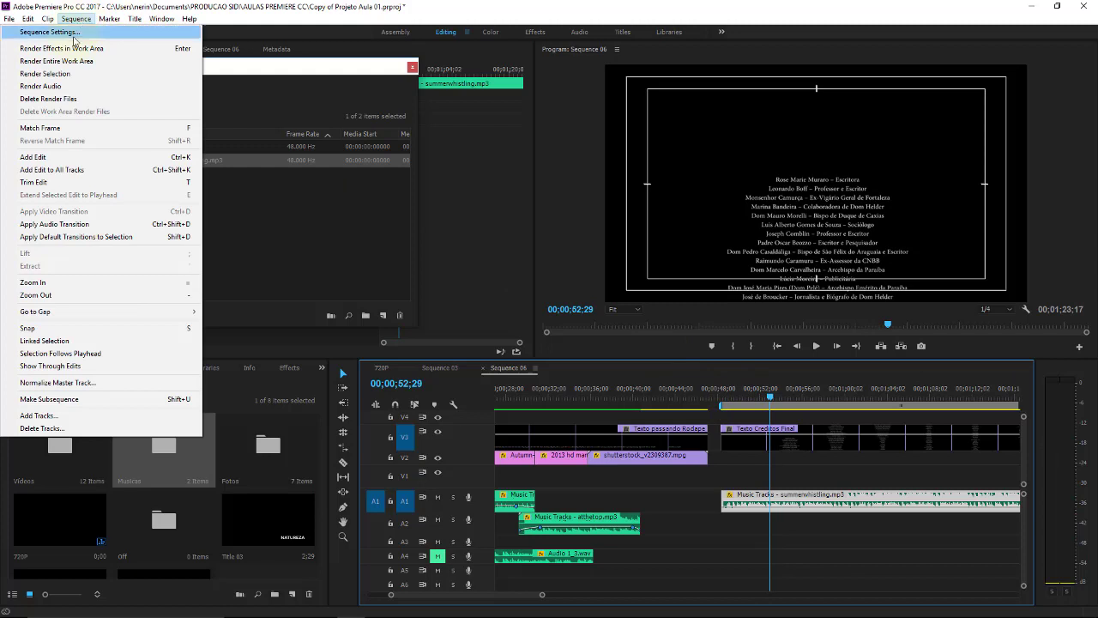
# - Render the entire work area so the credits and music play back smoothly
pyautogui.click(74, 62)
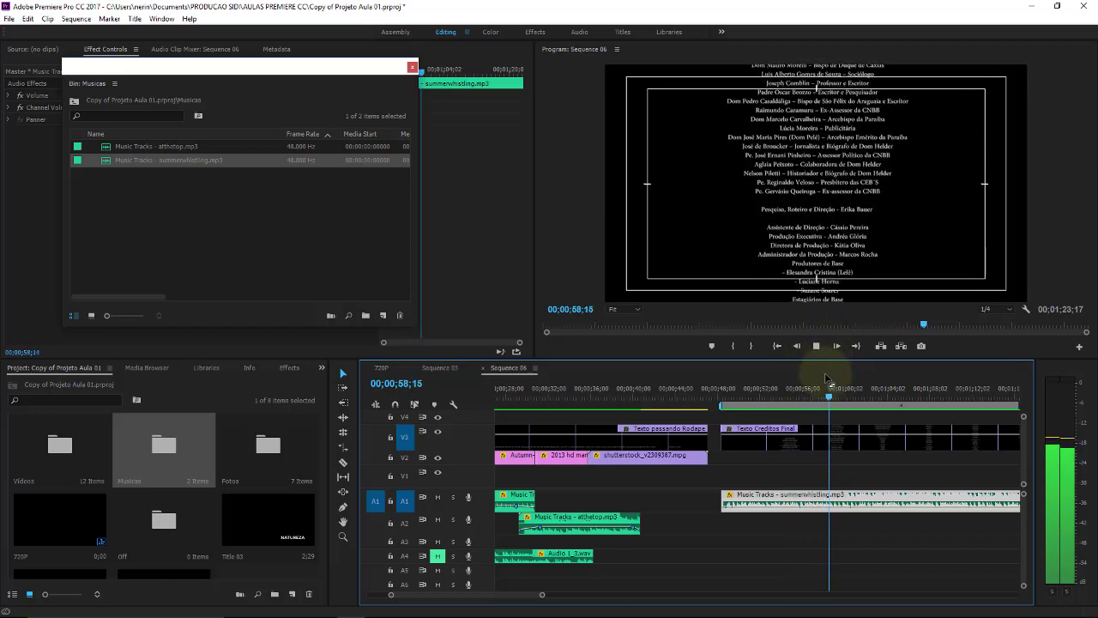
# - Stop playback and scrub through the start of the credits as the names rise in
pyautogui.click(817, 347)
pyautogui.moveTo(714, 391); pyautogui.dragTo(724, 389)
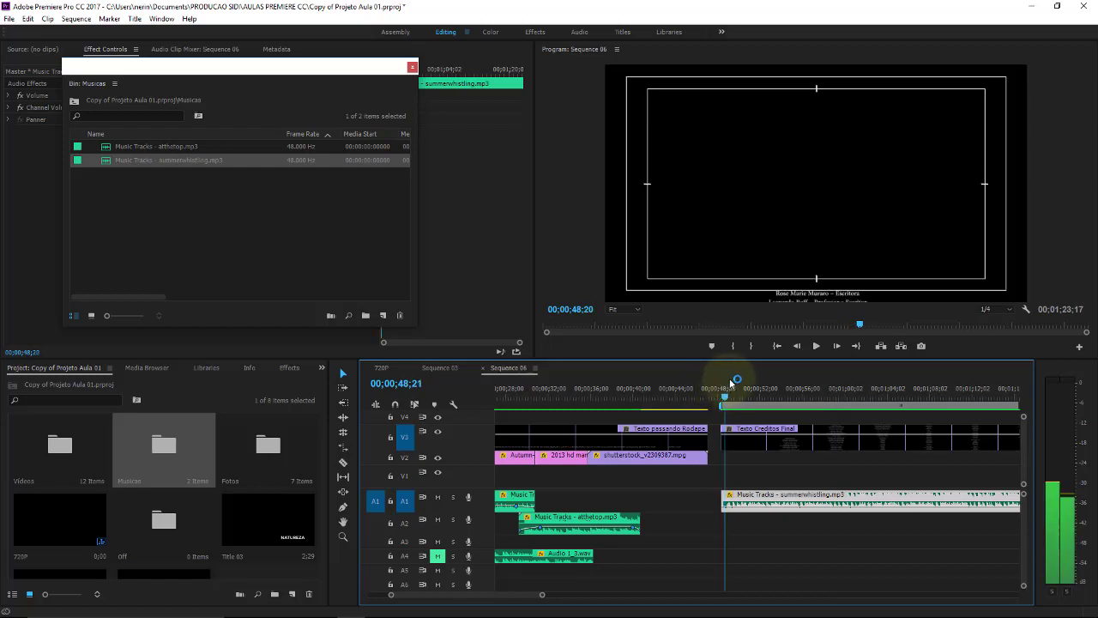
pyautogui.moveTo(727, 384); pyautogui.dragTo(737, 386)
# - Play the credits ending from near 1;18 with the music until the frame empties
pyautogui.scroll(-5, 515, 595)
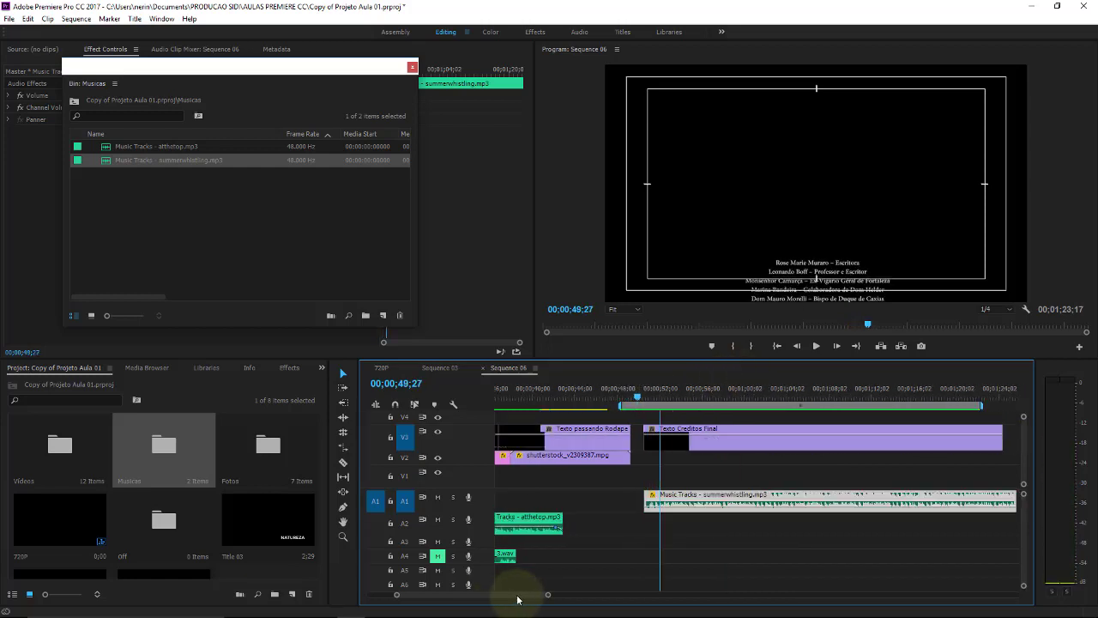
pyautogui.click(804, 386)
pyautogui.press('space')
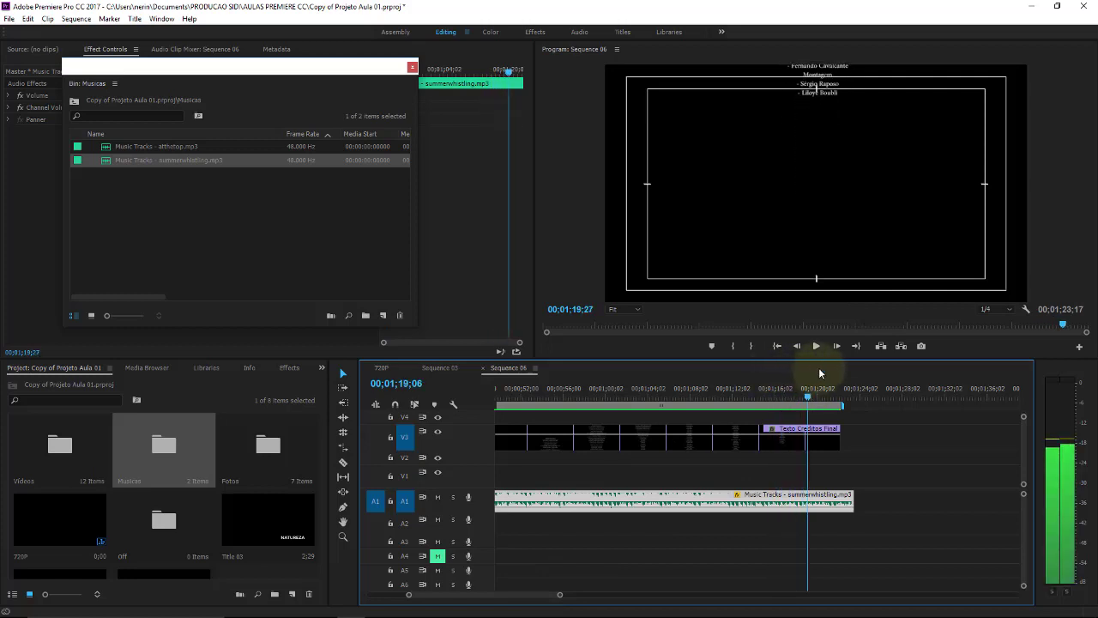
pyautogui.press('space')
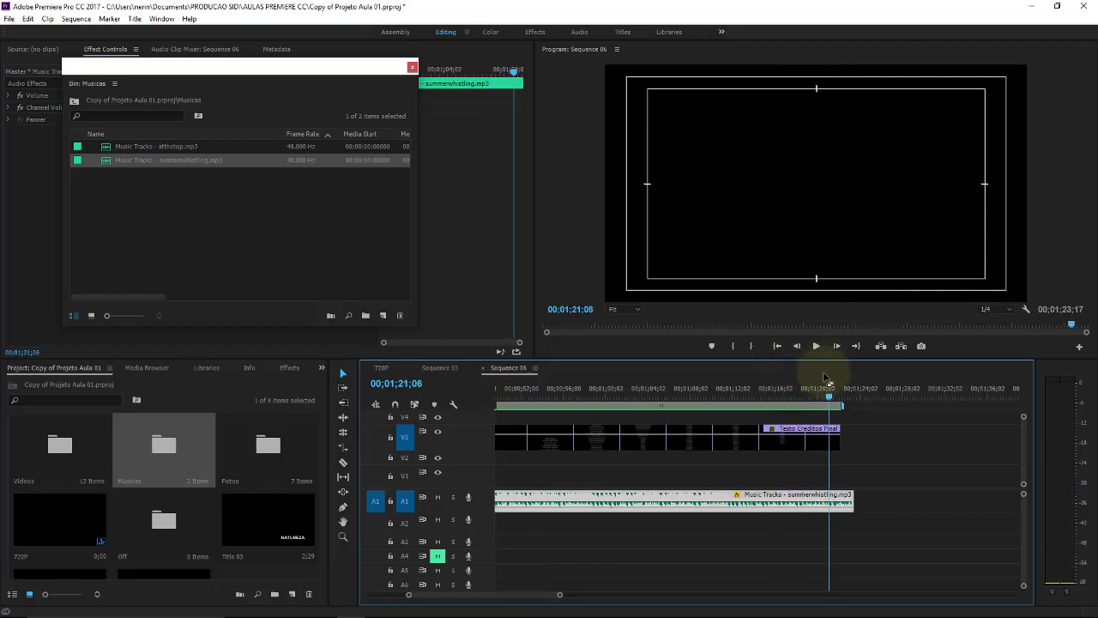